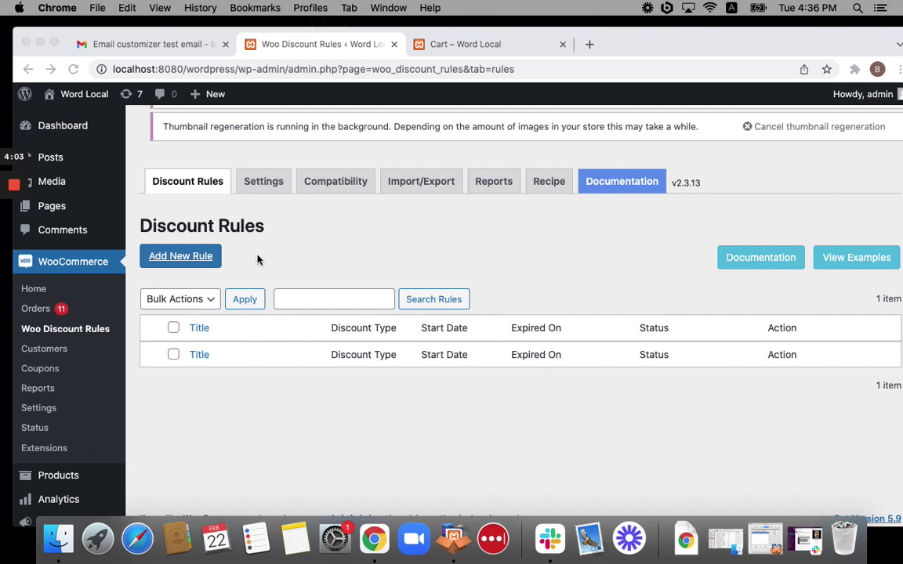
Start a new discount rule titled 'subtotal based free item'
{"action": "left_click", "coordinate": [198, 259]}
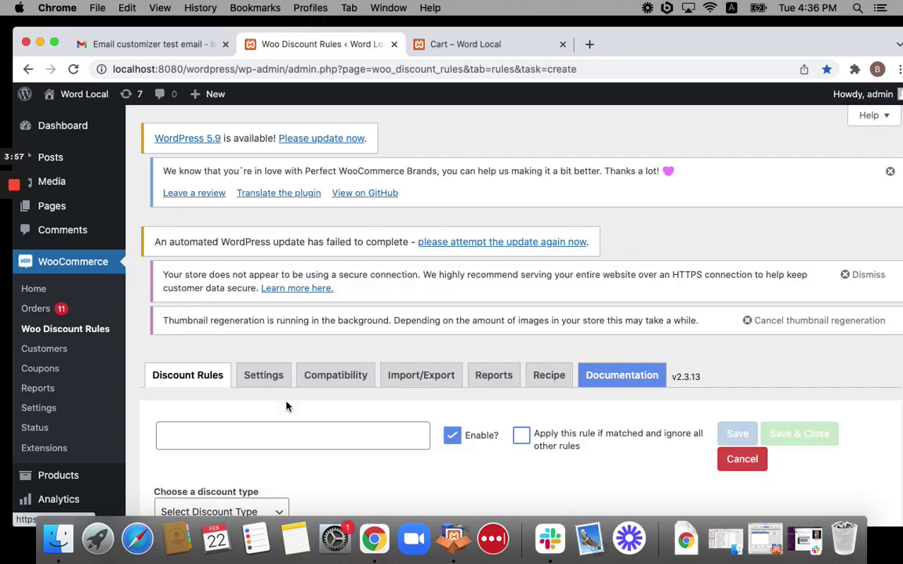
{"action": "left_click", "coordinate": [288, 433]}
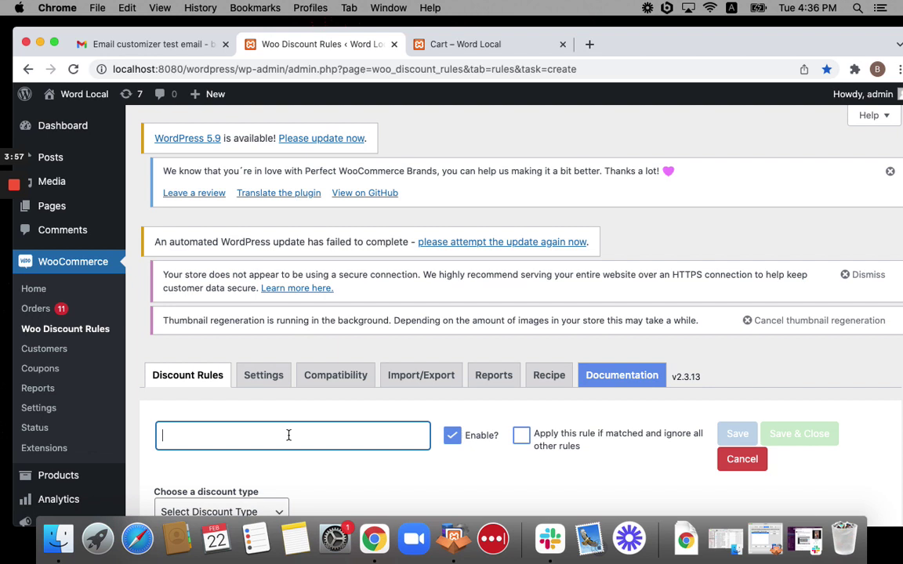
{"action": "type", "text": "subtotal based f"}
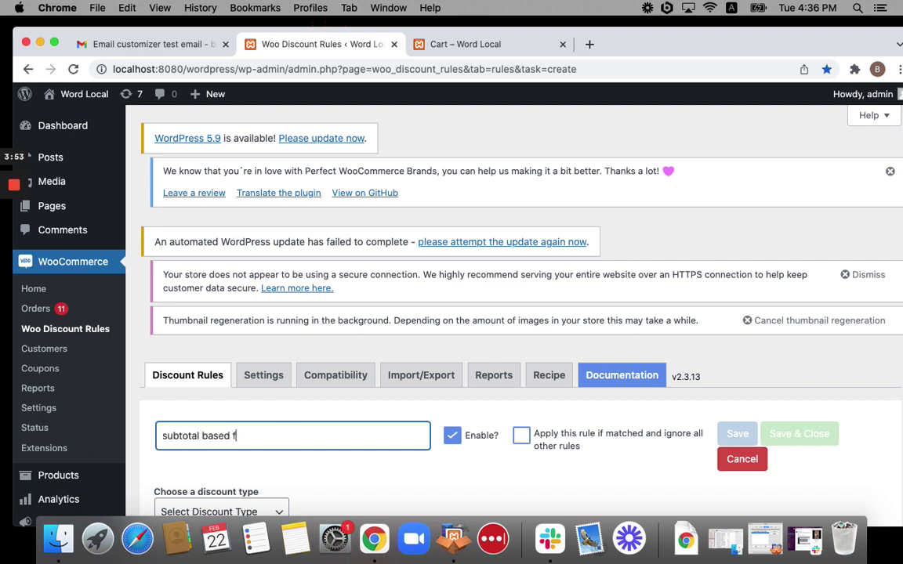
{"action": "type", "text": "ree item"}
Choose Buy X get Y as the rule's discount type
{"action": "scroll", "coordinate": [317, 431], "scroll_direction": "down", "scroll_amount": 3}
{"action": "scroll", "coordinate": [316, 431], "scroll_direction": "down", "scroll_amount": 1}
{"action": "left_click", "coordinate": [264, 369]}
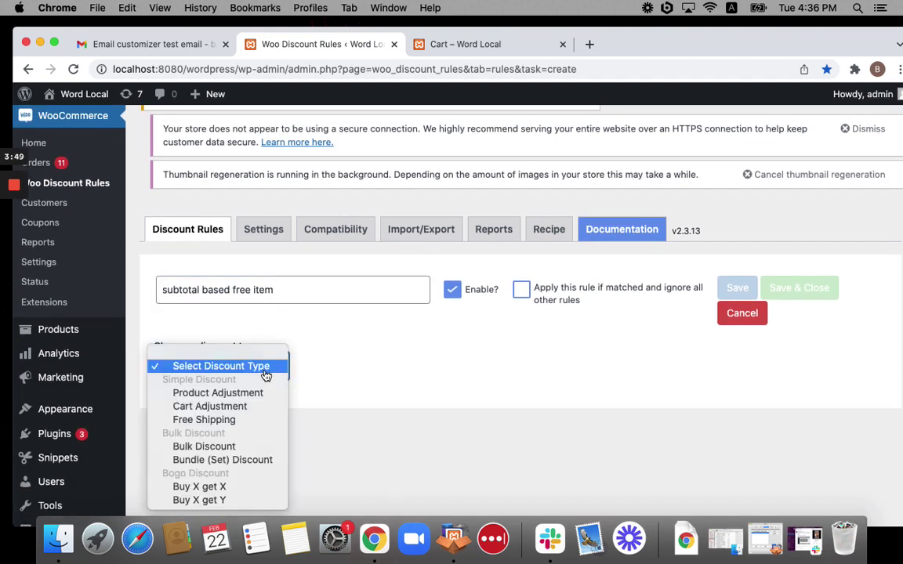
{"action": "left_click", "coordinate": [234, 500]}
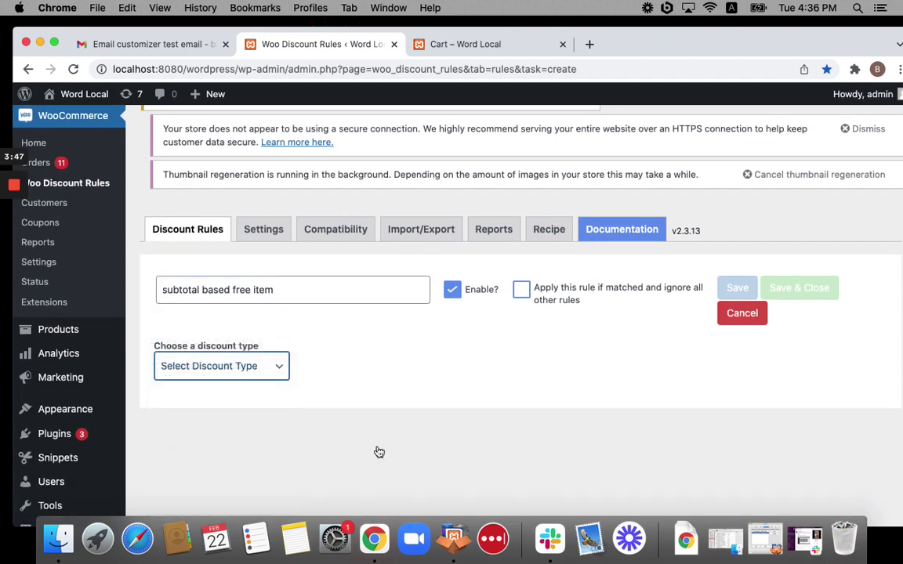
{"action": "scroll", "coordinate": [388, 450], "scroll_direction": "down", "scroll_amount": 3}
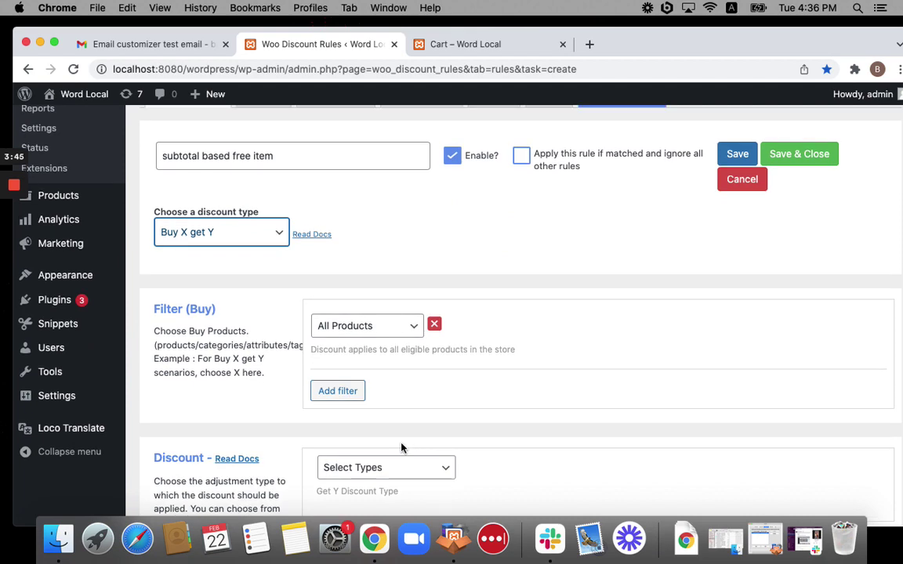
{"action": "scroll", "coordinate": [437, 402], "scroll_direction": "down", "scroll_amount": 1}
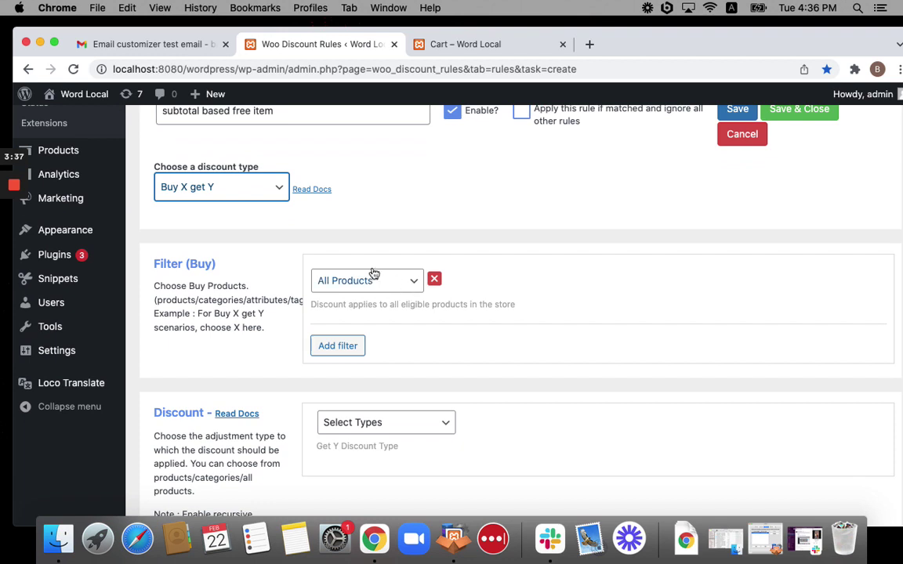
{"action": "scroll", "coordinate": [520, 366], "scroll_direction": "down", "scroll_amount": 2}
{"action": "scroll", "coordinate": [519, 365], "scroll_direction": "down", "scroll_amount": 1}
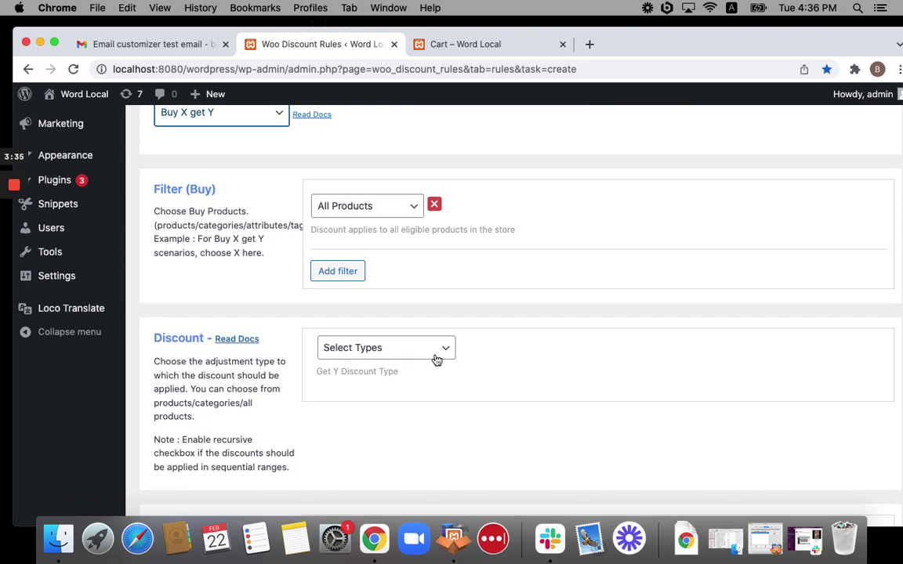
Set Get Y to Buy X Get Y - Products with maximum quantity 999
{"action": "left_click", "coordinate": [387, 349]}
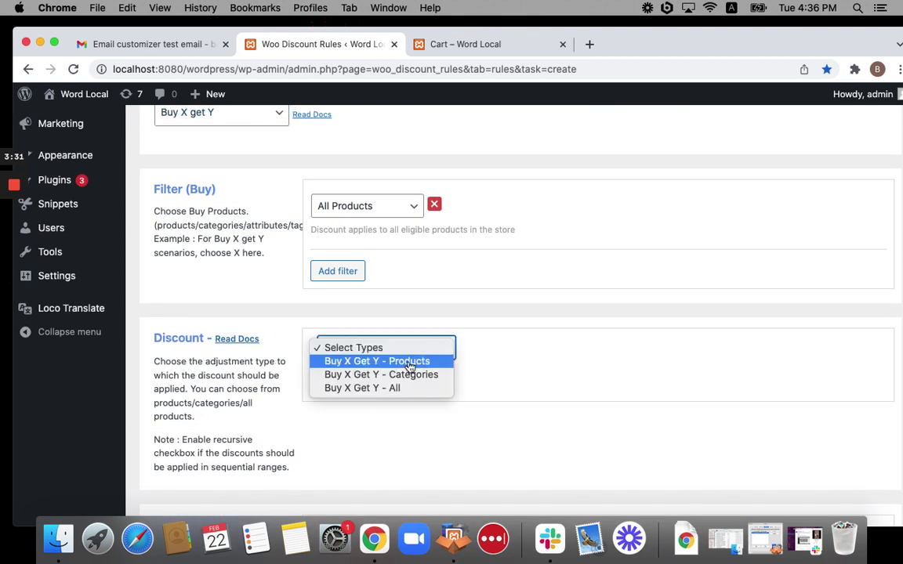
{"action": "left_click", "coordinate": [408, 363]}
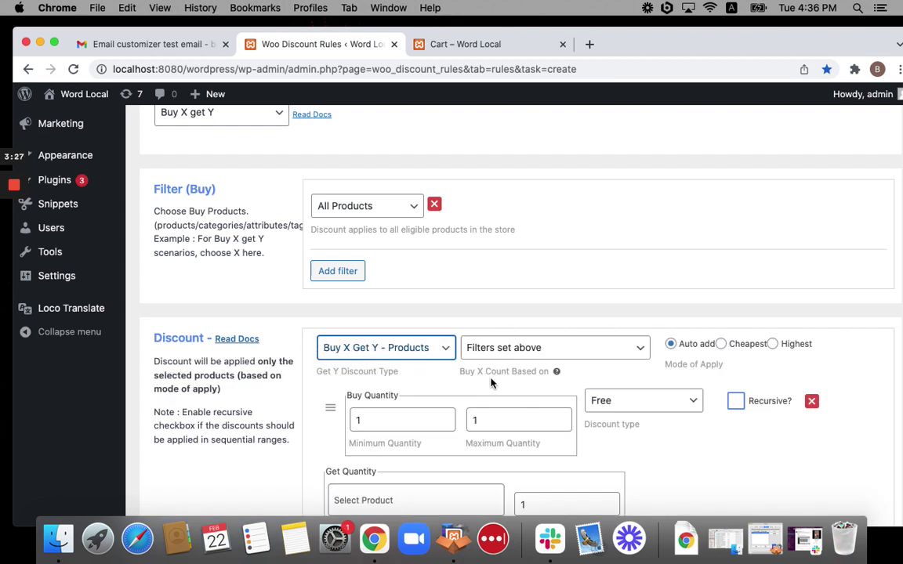
{"action": "left_click", "coordinate": [510, 420]}
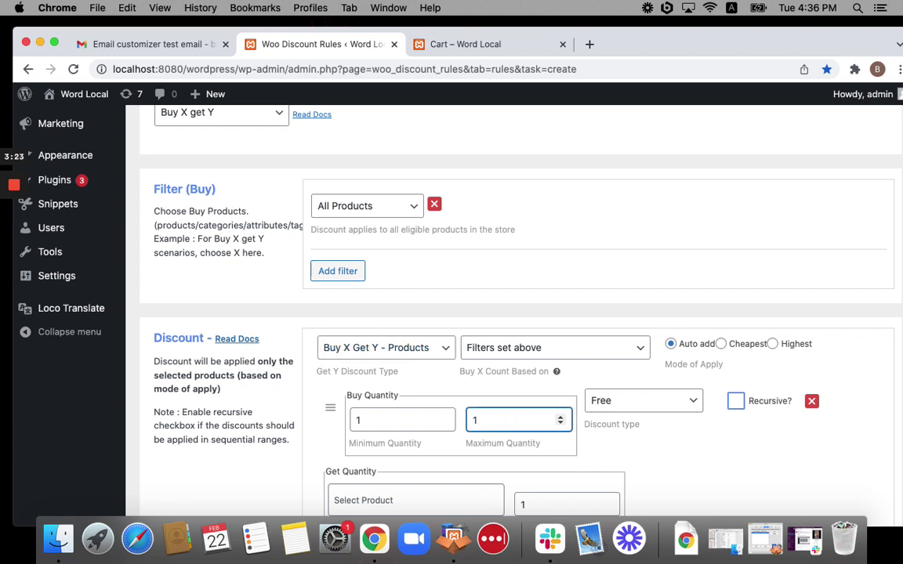
{"action": "key", "text": "BackSpace"}
{"action": "type", "text": "999"}
Select #20 foundation as the free product
{"action": "scroll", "coordinate": [477, 387], "scroll_direction": "down", "scroll_amount": 2}
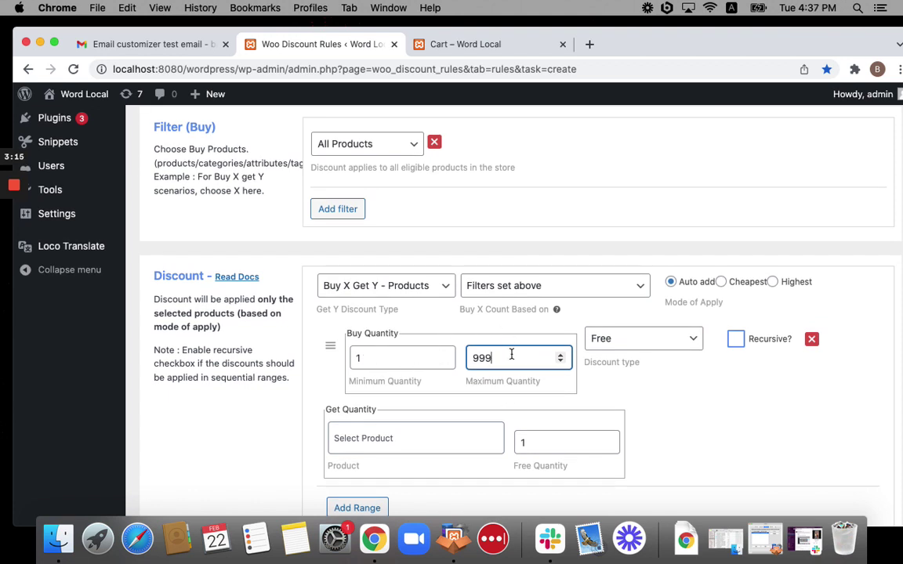
{"action": "scroll", "coordinate": [510, 351], "scroll_direction": "down", "scroll_amount": 3}
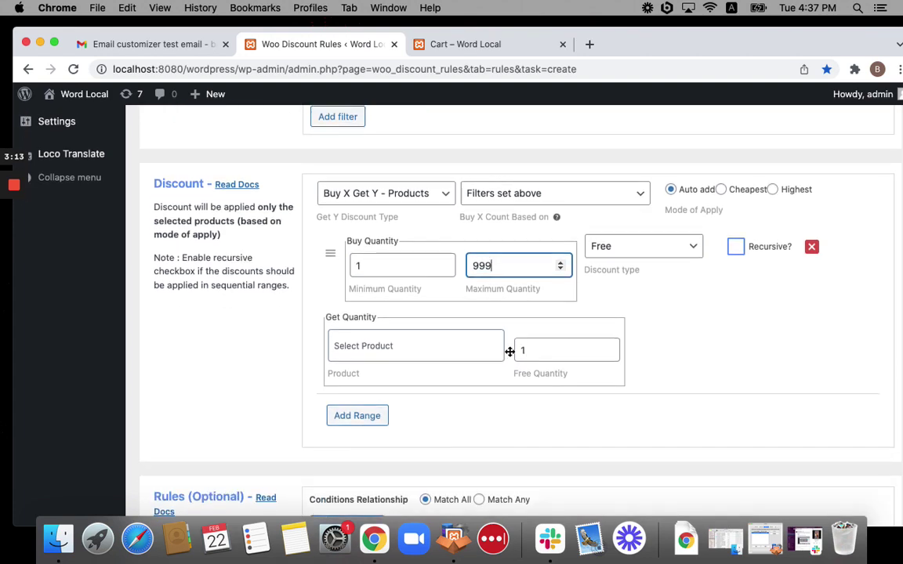
{"action": "left_click", "coordinate": [394, 344]}
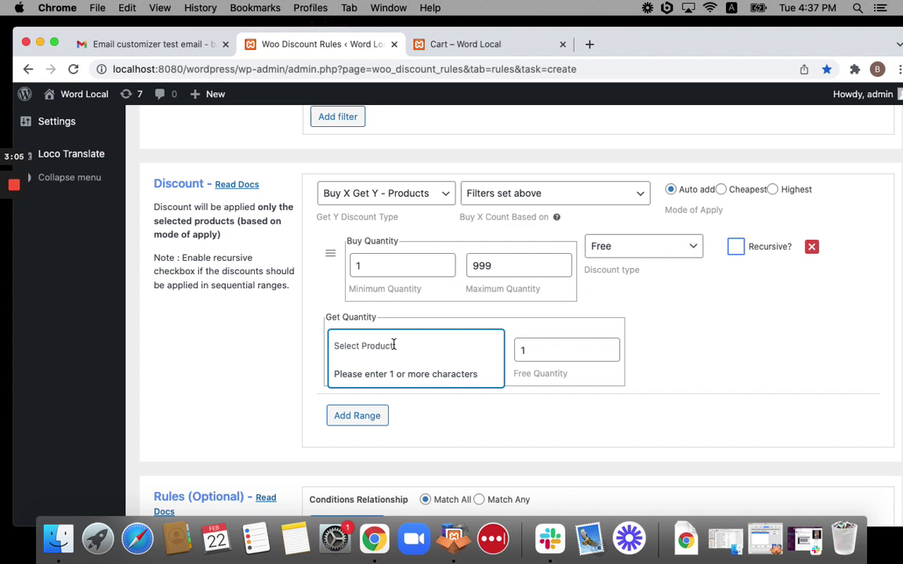
{"action": "type", "text": "fo"}
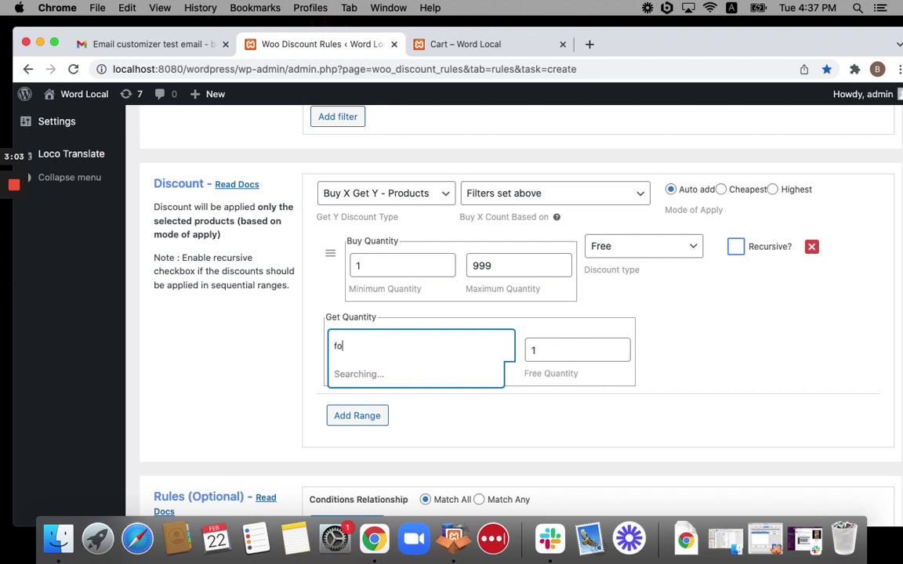
{"action": "type", "text": "undation"}
{"action": "left_click", "coordinate": [432, 382]}
{"action": "scroll", "coordinate": [615, 349], "scroll_direction": "up", "scroll_amount": 3}
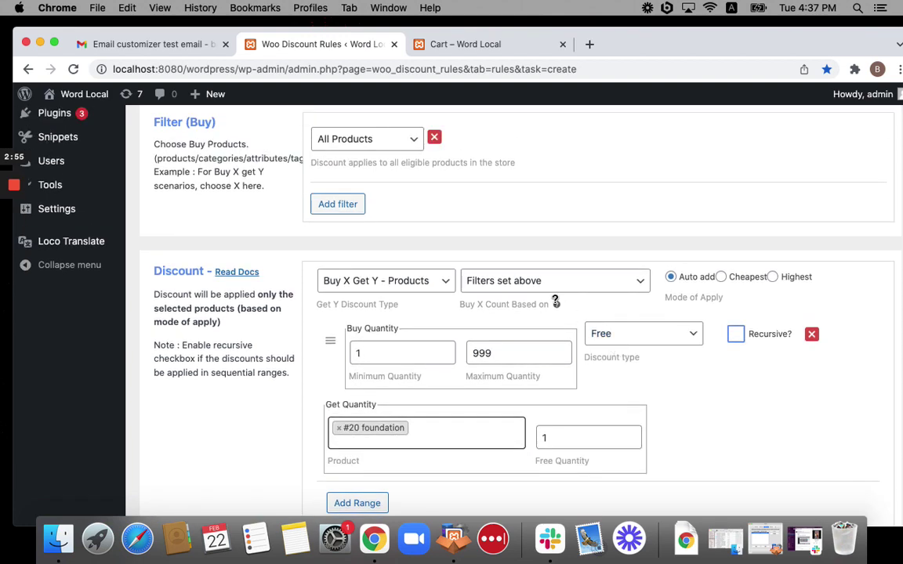
{"action": "mouse_move", "coordinate": [555, 302]}
{"action": "scroll", "coordinate": [555, 300], "scroll_direction": "down", "scroll_amount": 3}
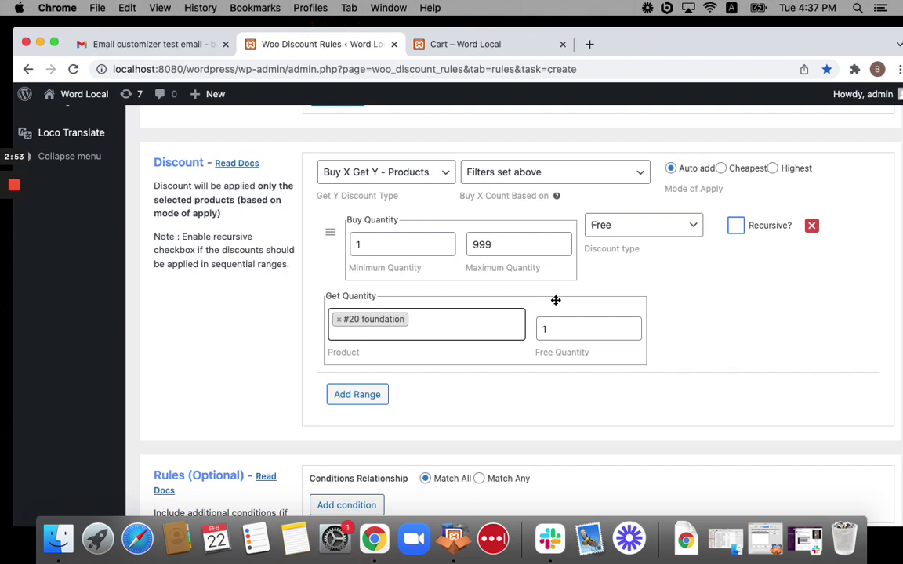
{"action": "scroll", "coordinate": [555, 300], "scroll_direction": "down", "scroll_amount": 5}
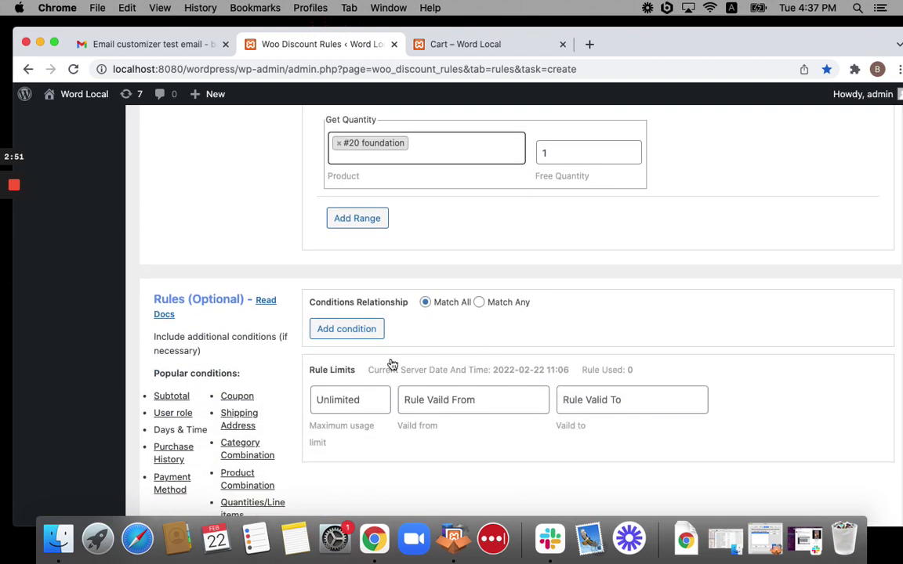
Add a Subtotal condition with an 800 threshold
{"action": "left_click", "coordinate": [369, 334]}
{"action": "left_click", "coordinate": [760, 338]}
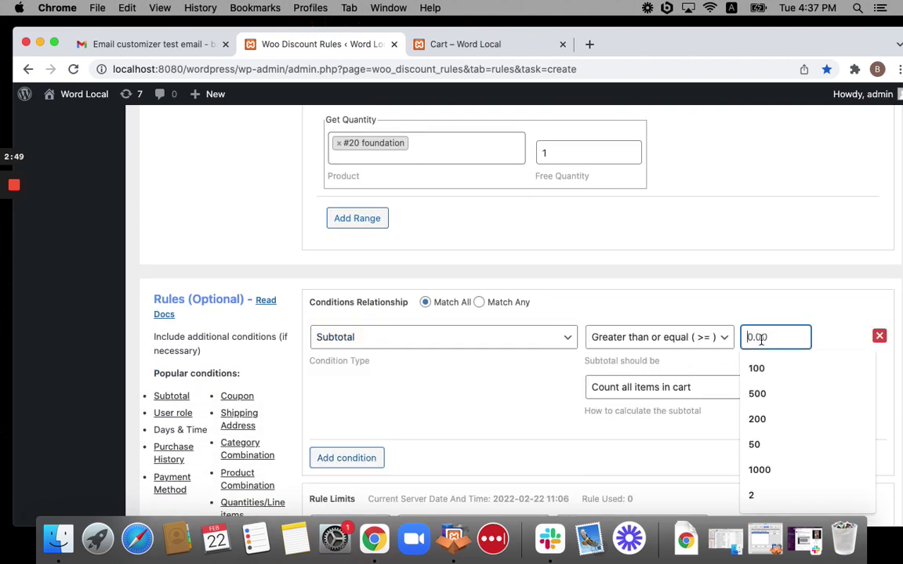
{"action": "type", "text": "800"}
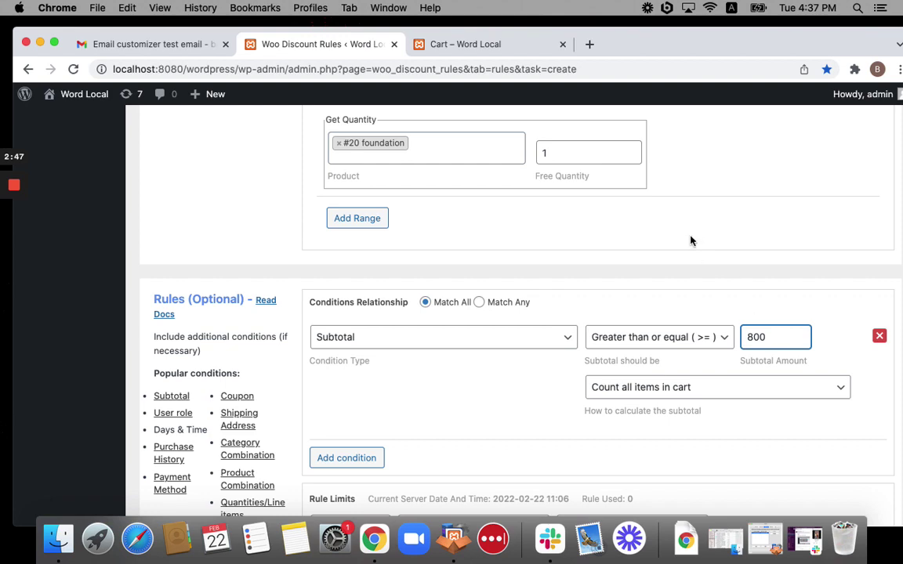
Save the enabled Buy X get Y rule, which receives rule ID 247
{"action": "scroll", "coordinate": [691, 240], "scroll_direction": "up", "scroll_amount": 1}
{"action": "scroll", "coordinate": [692, 237], "scroll_direction": "up", "scroll_amount": 6}
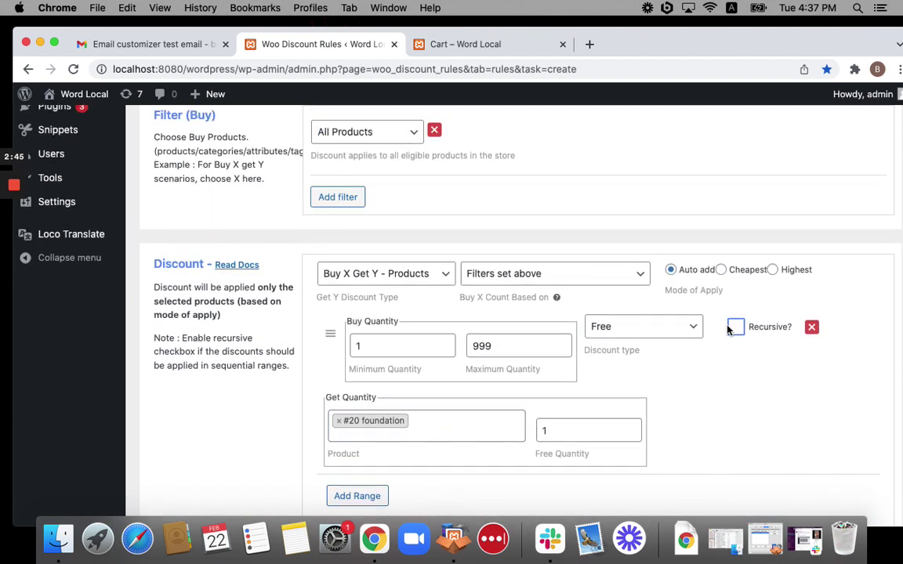
{"action": "scroll", "coordinate": [728, 329], "scroll_direction": "down", "scroll_amount": 5}
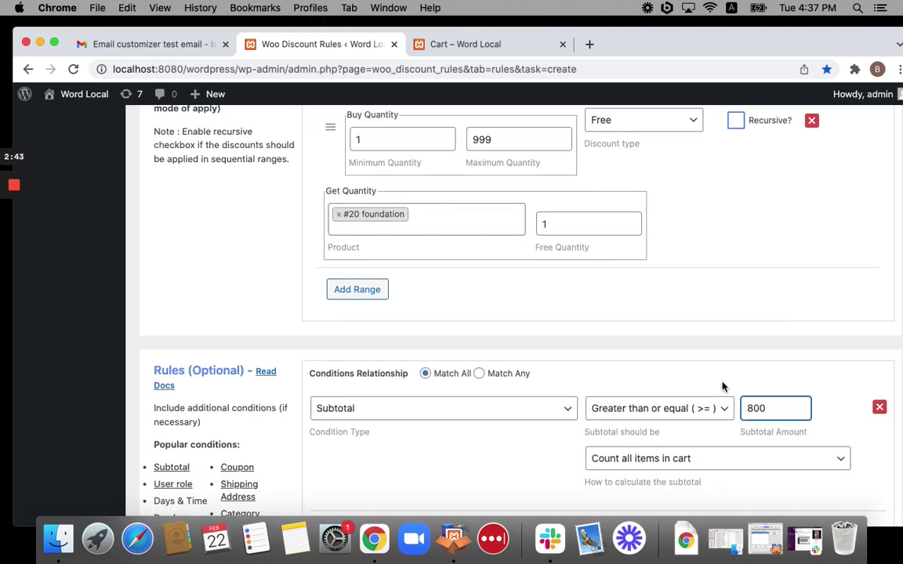
{"action": "scroll", "coordinate": [650, 342], "scroll_direction": "up", "scroll_amount": 4}
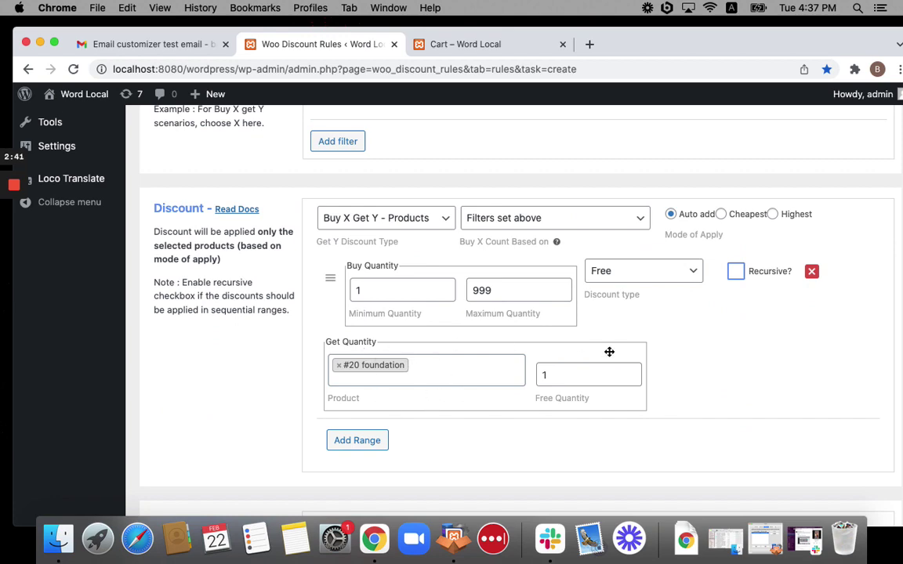
{"action": "scroll", "coordinate": [609, 352], "scroll_direction": "up", "scroll_amount": 3}
{"action": "scroll", "coordinate": [609, 351], "scroll_direction": "down", "scroll_amount": 2}
{"action": "scroll", "coordinate": [608, 350], "scroll_direction": "up", "scroll_amount": 1}
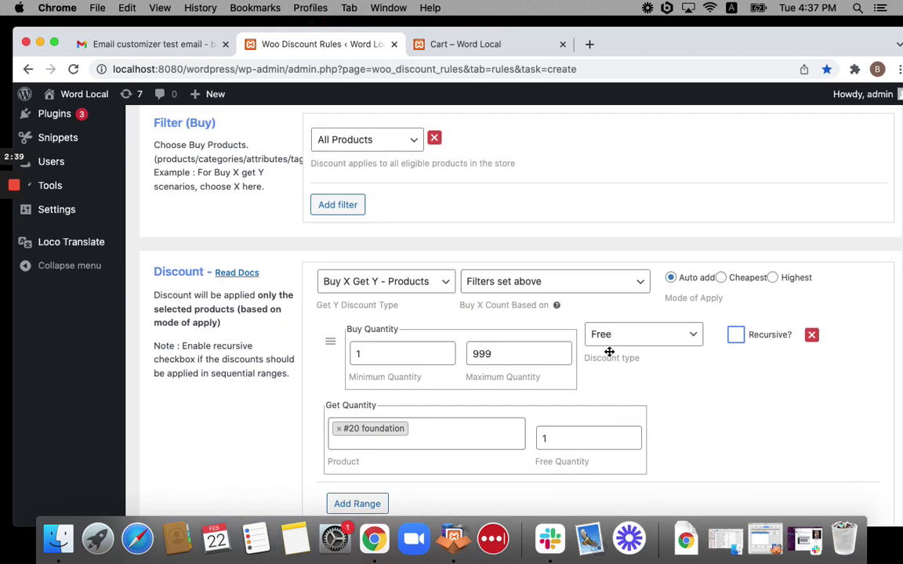
{"action": "scroll", "coordinate": [761, 369], "scroll_direction": "up", "scroll_amount": 3}
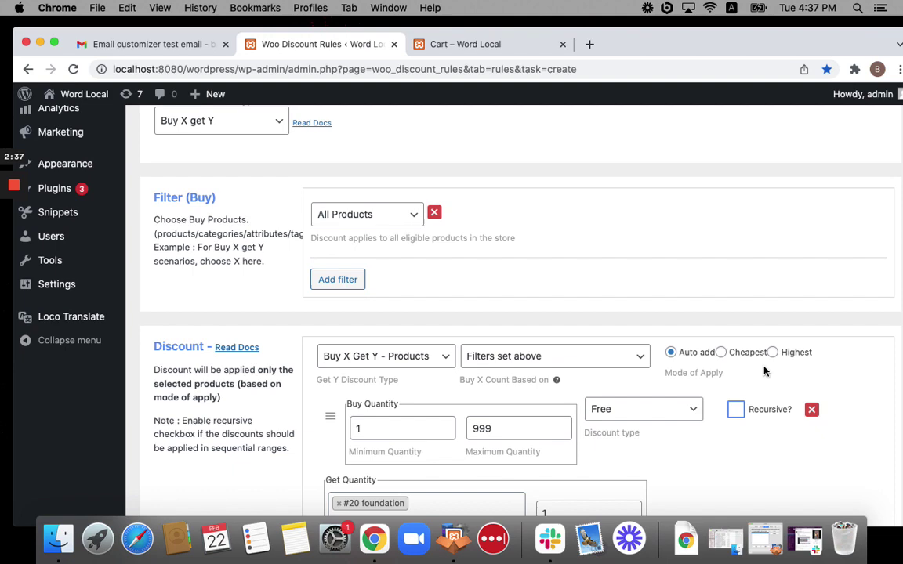
{"action": "scroll", "coordinate": [705, 331], "scroll_direction": "up", "scroll_amount": 4}
{"action": "left_click", "coordinate": [737, 257]}
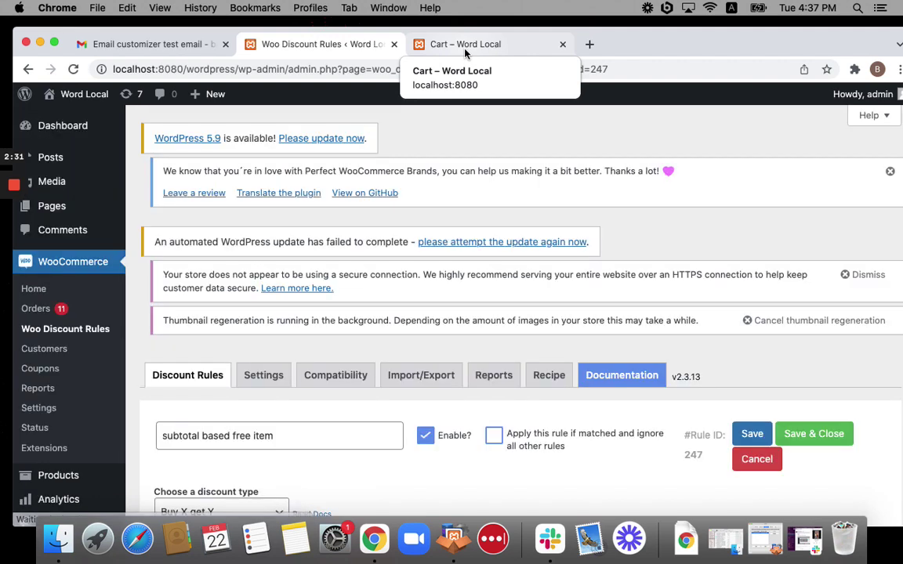
Reload the storefront cart: art b and a red t-shirt, $700.000 subtotal, no free item
{"action": "left_click", "coordinate": [464, 45]}
{"action": "left_click", "coordinate": [73, 69]}
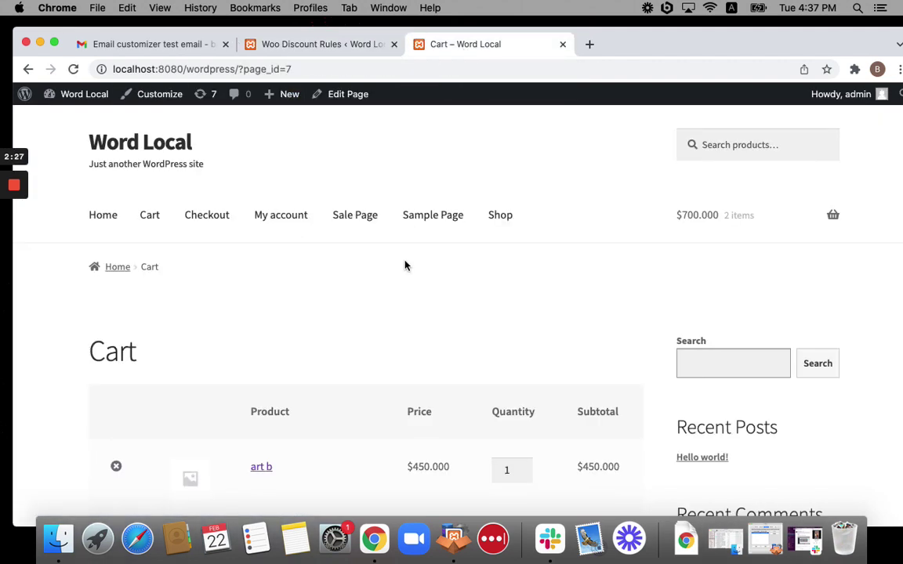
{"action": "scroll", "coordinate": [415, 258], "scroll_direction": "down", "scroll_amount": 5}
{"action": "scroll", "coordinate": [420, 255], "scroll_direction": "down", "scroll_amount": 3}
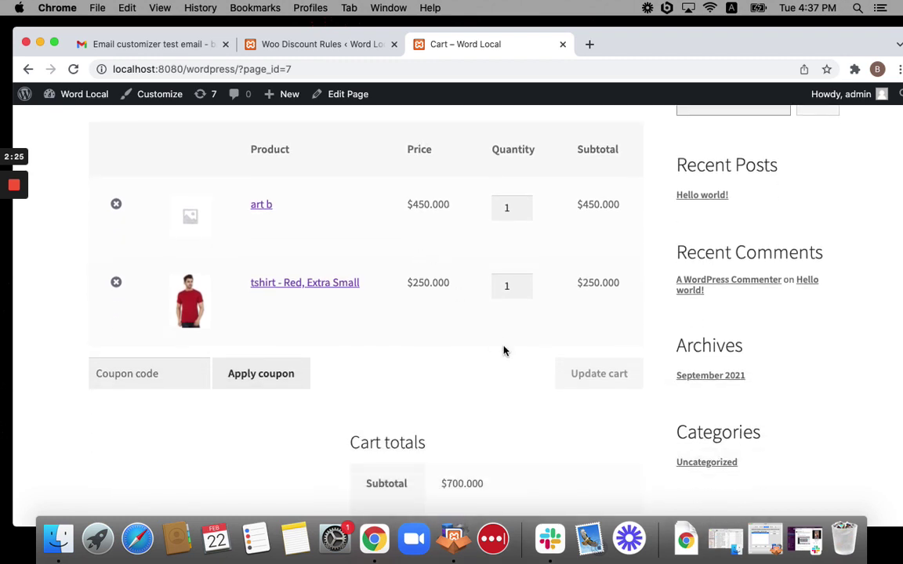
{"action": "scroll", "coordinate": [503, 350], "scroll_direction": "down", "scroll_amount": 3}
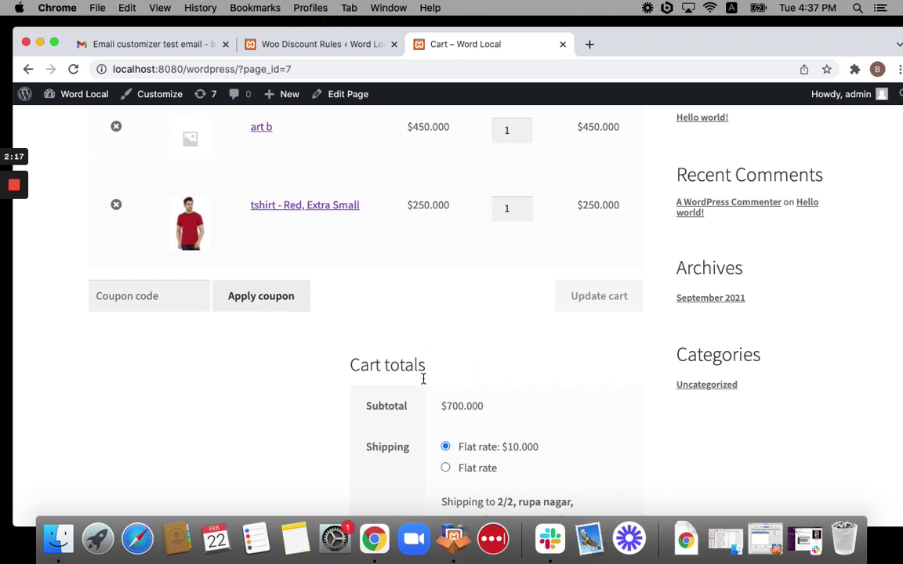
{"action": "scroll", "coordinate": [462, 377], "scroll_direction": "up", "scroll_amount": 2}
{"action": "scroll", "coordinate": [487, 463], "scroll_direction": "up", "scroll_amount": 5}
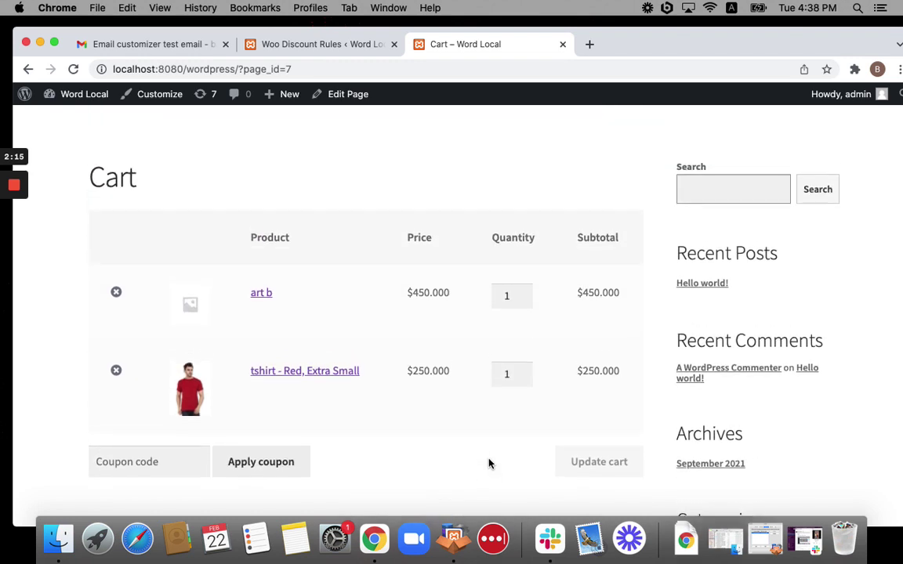
Raise the t-shirt quantity to 2 and update the cart, auto-adding a free foundation at $950.000
{"action": "left_click", "coordinate": [523, 367]}
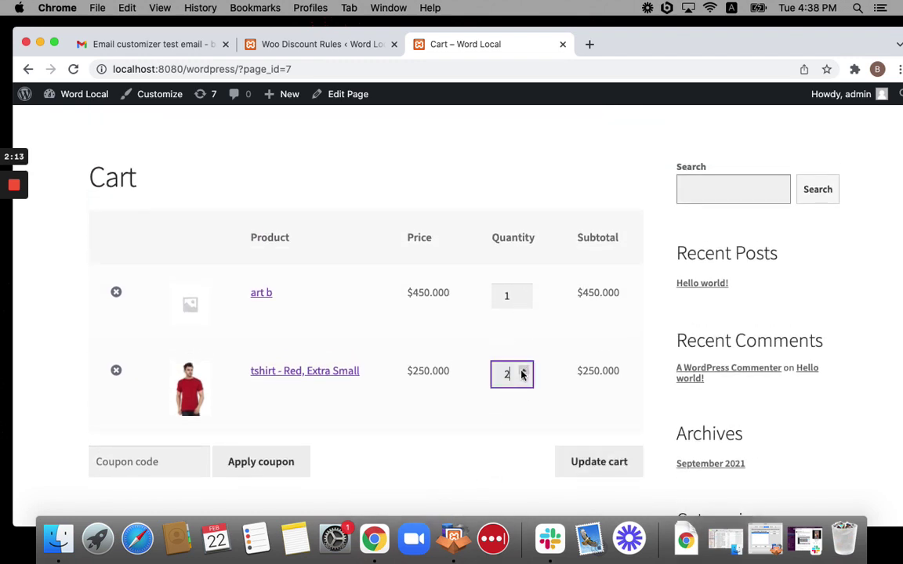
{"action": "left_click", "coordinate": [605, 468]}
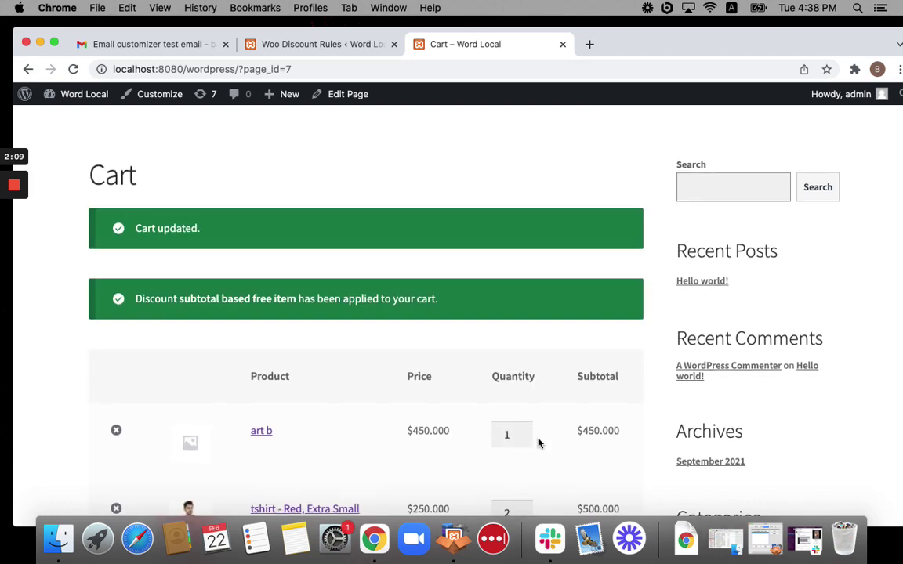
{"action": "scroll", "coordinate": [538, 443], "scroll_direction": "down", "scroll_amount": 4}
{"action": "scroll", "coordinate": [538, 444], "scroll_direction": "down", "scroll_amount": 5}
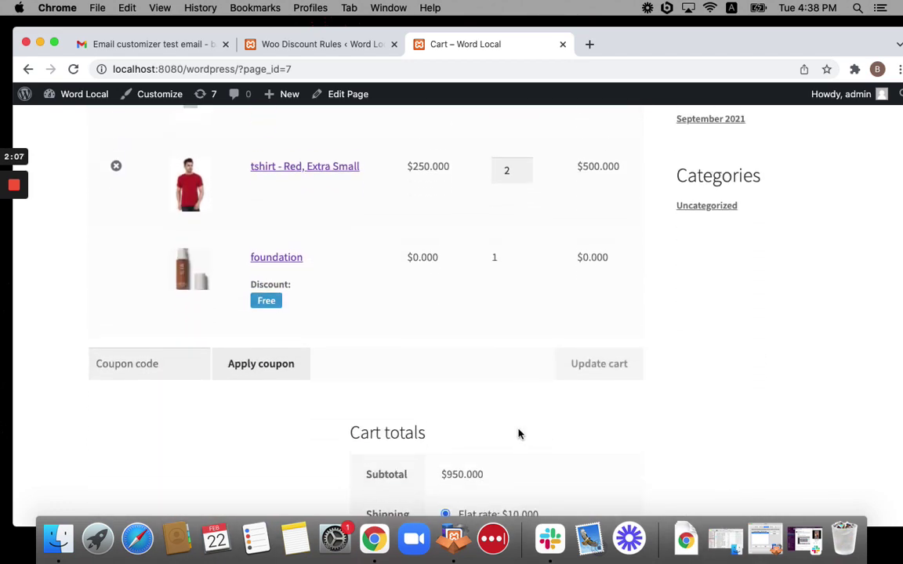
{"action": "scroll", "coordinate": [532, 343], "scroll_direction": "up", "scroll_amount": 3}
{"action": "scroll", "coordinate": [542, 332], "scroll_direction": "down", "scroll_amount": 5}
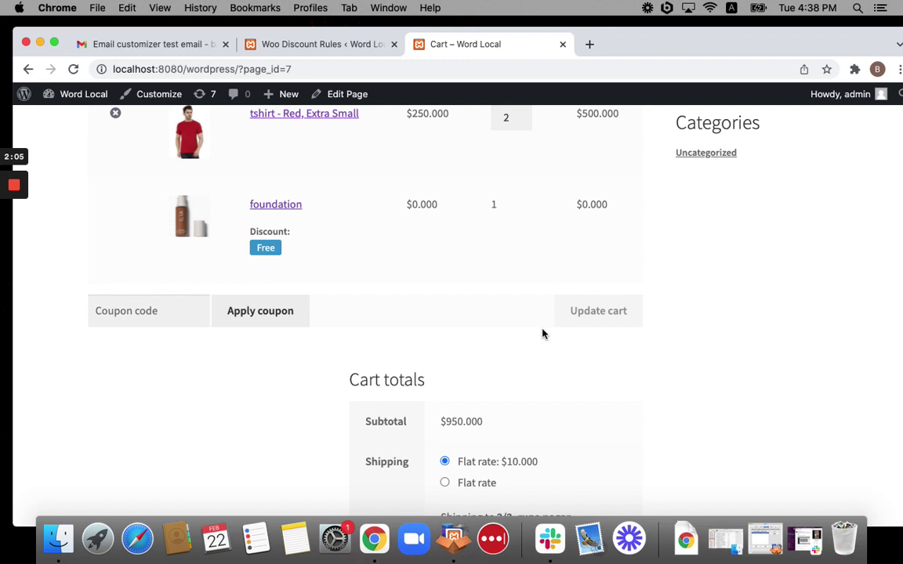
{"action": "scroll", "coordinate": [505, 397], "scroll_direction": "up", "scroll_amount": 4}
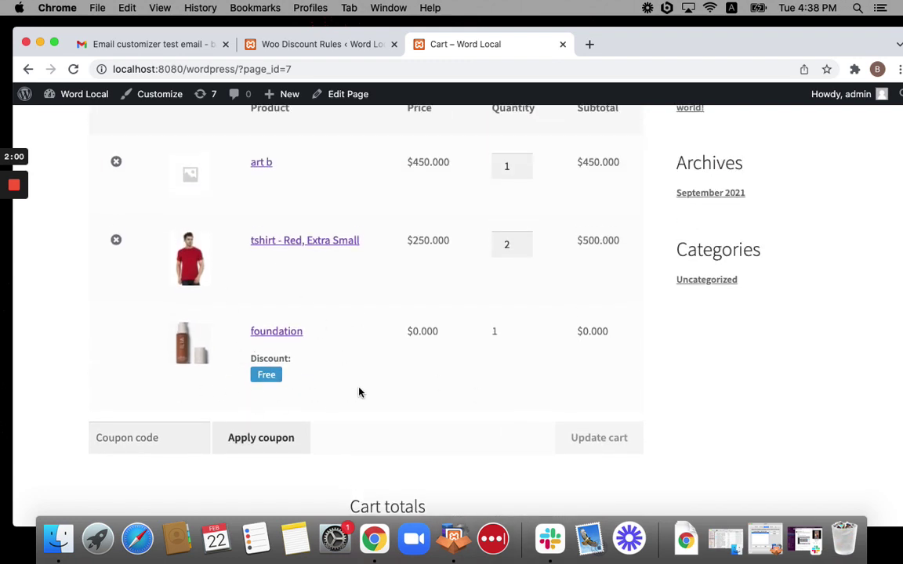
{"action": "scroll", "coordinate": [359, 392], "scroll_direction": "up", "scroll_amount": 3}
{"action": "scroll", "coordinate": [359, 392], "scroll_direction": "down", "scroll_amount": 1}
{"action": "scroll", "coordinate": [359, 392], "scroll_direction": "down", "scroll_amount": 1}
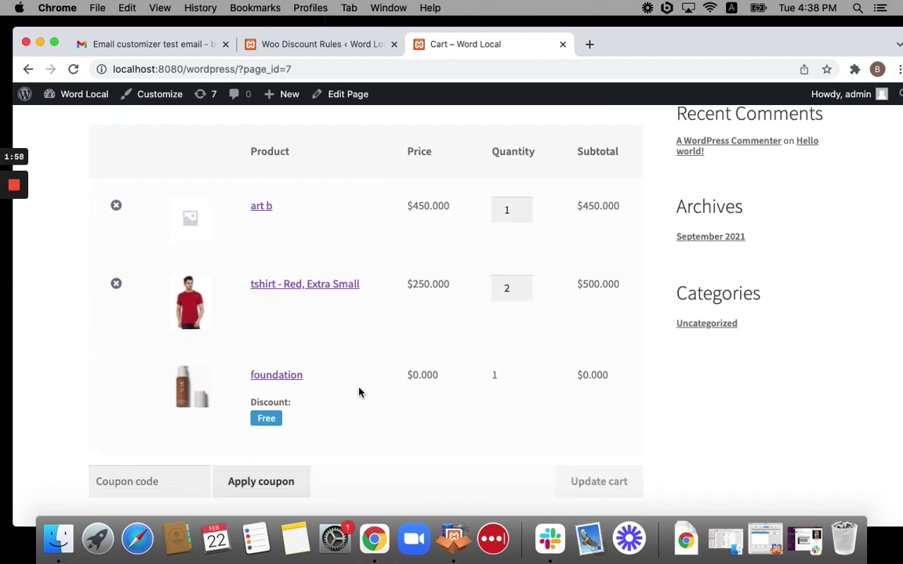
{"action": "scroll", "coordinate": [376, 390], "scroll_direction": "down", "scroll_amount": 1}
{"action": "scroll", "coordinate": [440, 388], "scroll_direction": "down", "scroll_amount": 1}
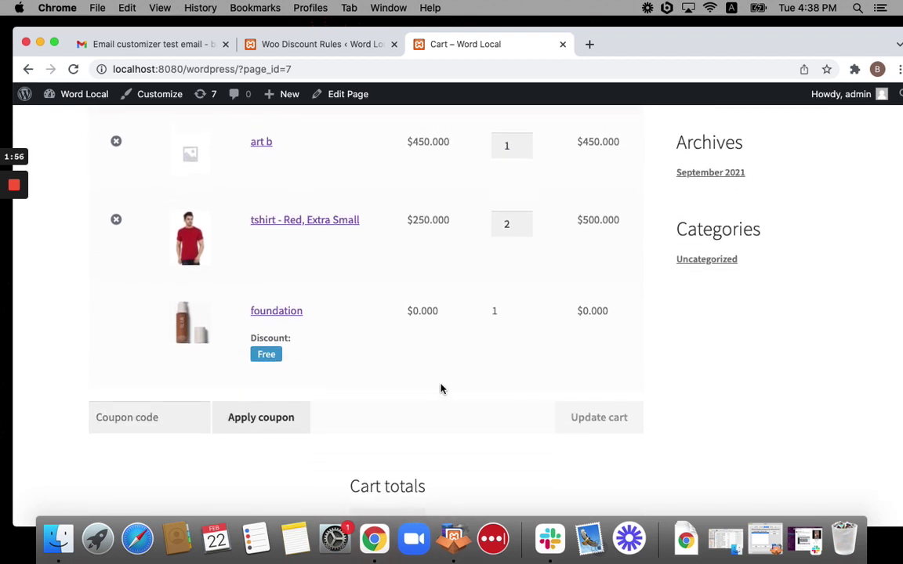
{"action": "left_click", "coordinate": [321, 45]}
Set the rule's Filter (Buy) type to Products
{"action": "scroll", "coordinate": [535, 351], "scroll_direction": "down", "scroll_amount": 5}
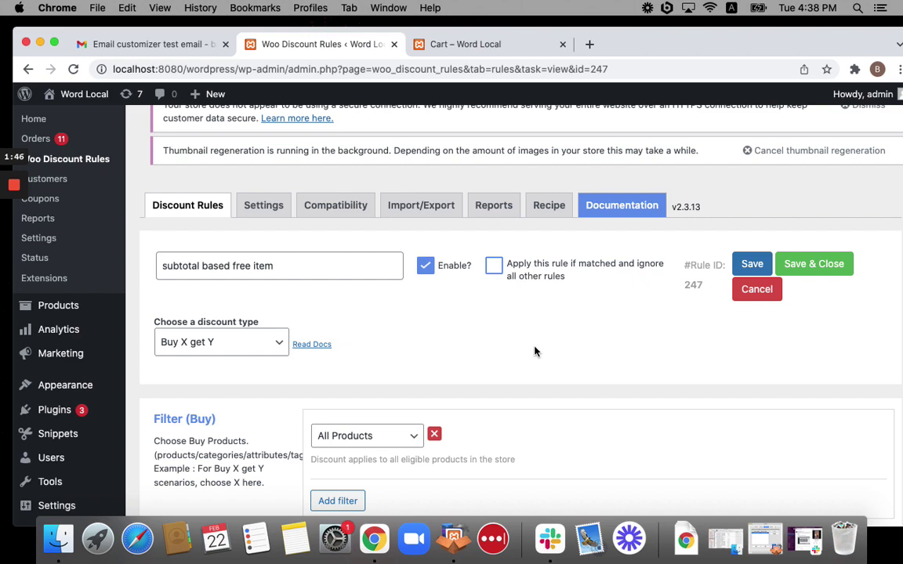
{"action": "scroll", "coordinate": [415, 412], "scroll_direction": "down", "scroll_amount": 2}
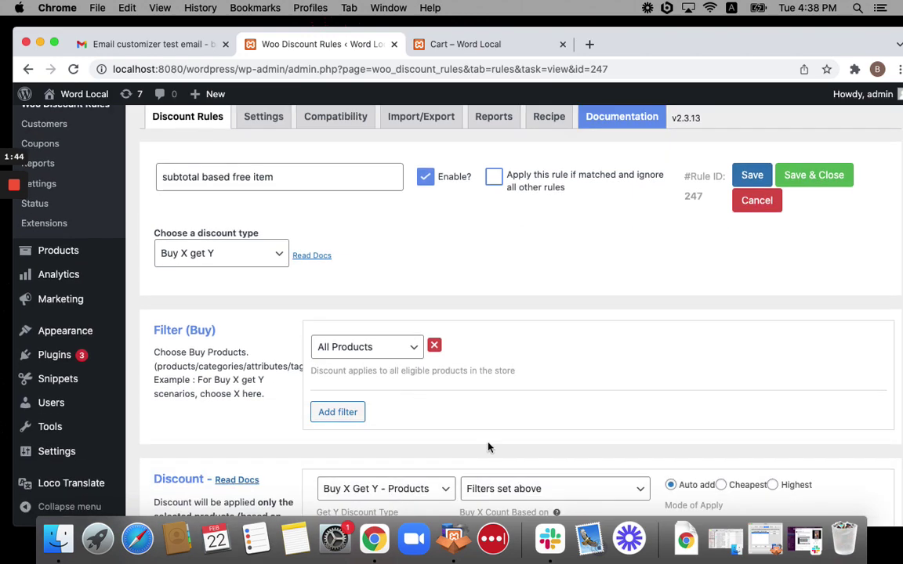
{"action": "scroll", "coordinate": [439, 407], "scroll_direction": "down", "scroll_amount": 5}
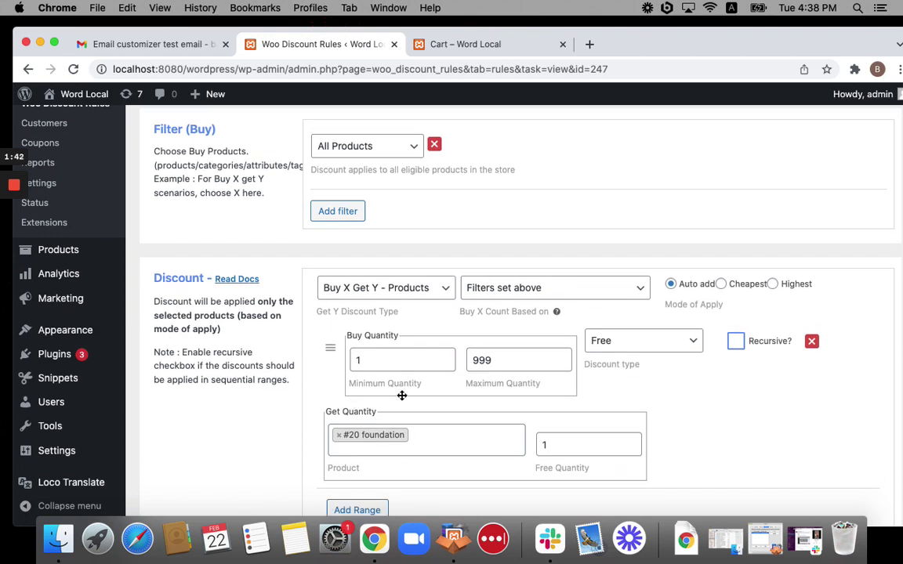
{"action": "scroll", "coordinate": [376, 317], "scroll_direction": "up", "scroll_amount": 3}
{"action": "left_click", "coordinate": [402, 274]}
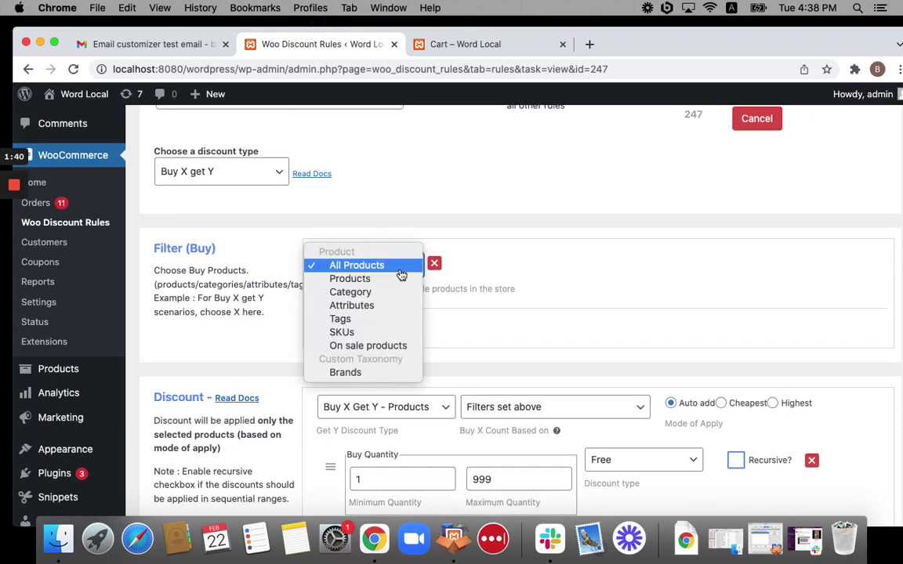
{"action": "left_click", "coordinate": [407, 280]}
Search 'art' and add #34 art b as the required buy product
{"action": "left_click", "coordinate": [588, 268]}
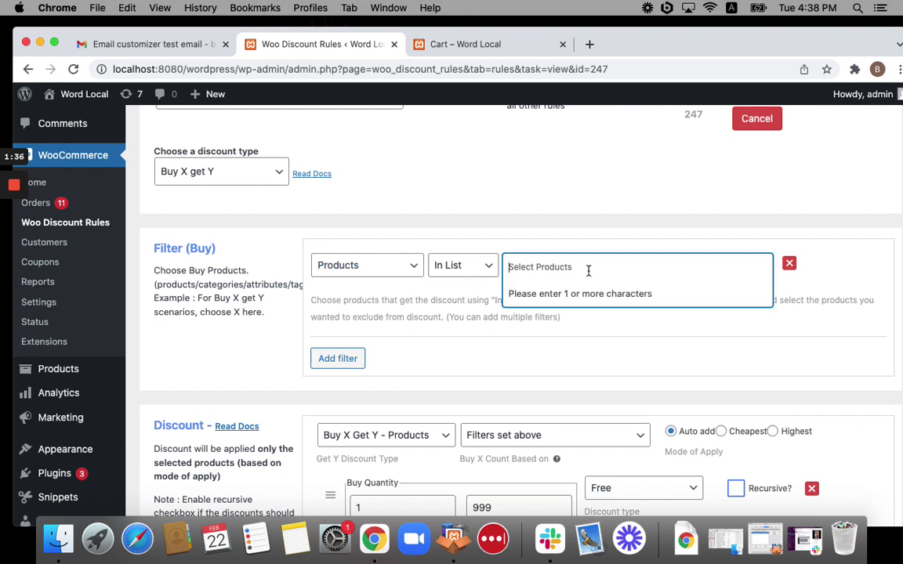
{"action": "type", "text": "art"}
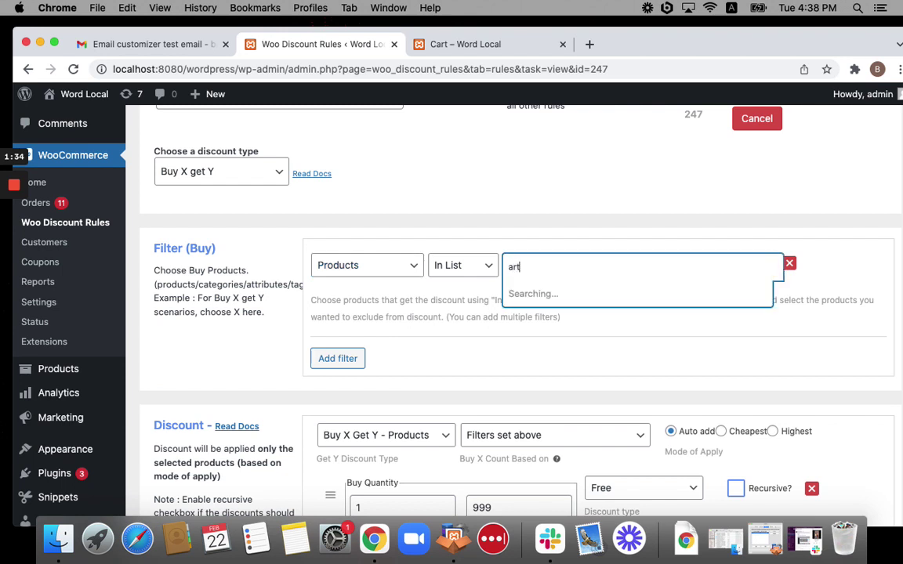
{"action": "left_click", "coordinate": [641, 315]}
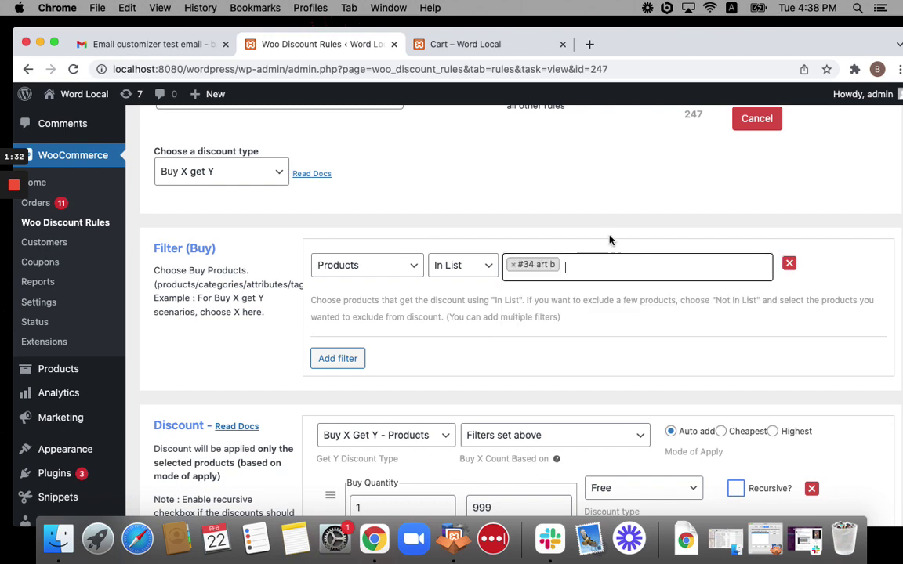
{"action": "scroll", "coordinate": [610, 239], "scroll_direction": "up", "scroll_amount": 1}
{"action": "scroll", "coordinate": [548, 222], "scroll_direction": "down", "scroll_amount": 1}
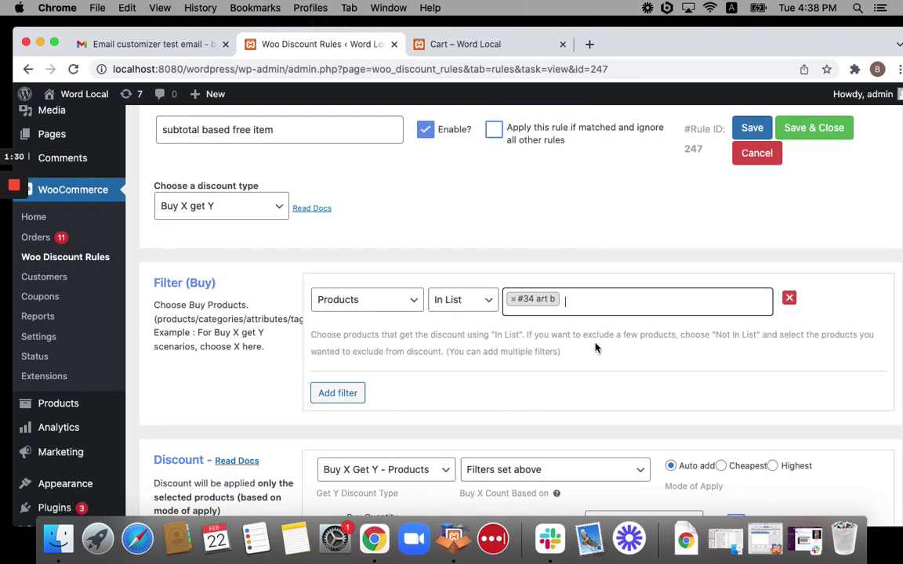
{"action": "scroll", "coordinate": [595, 347], "scroll_direction": "down", "scroll_amount": 3}
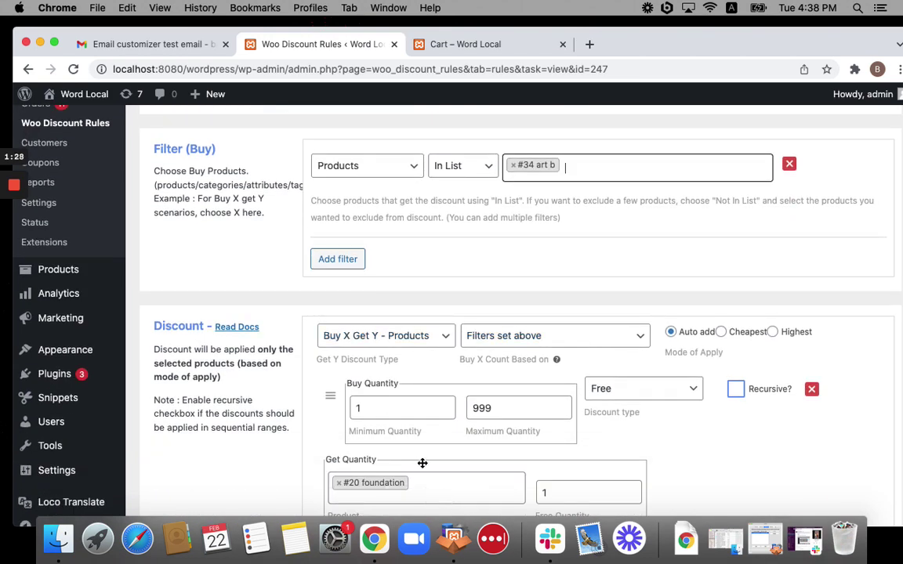
{"action": "scroll", "coordinate": [421, 467], "scroll_direction": "down", "scroll_amount": 2}
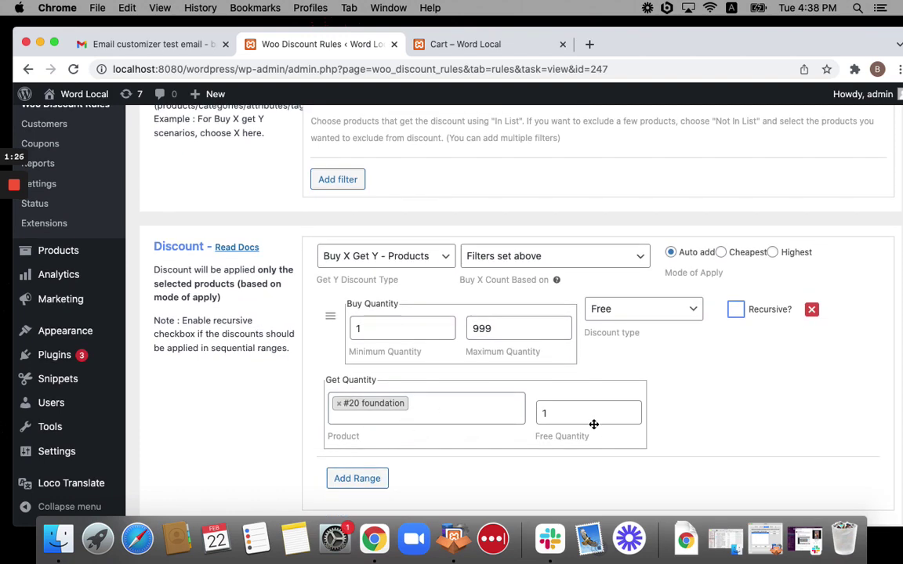
{"action": "scroll", "coordinate": [593, 424], "scroll_direction": "up", "scroll_amount": 1}
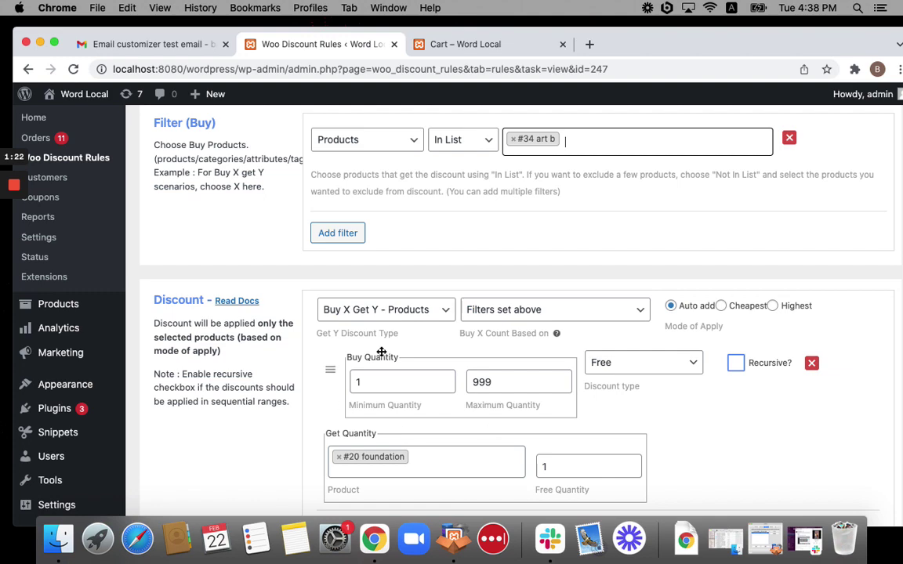
{"action": "scroll", "coordinate": [566, 413], "scroll_direction": "up", "scroll_amount": 2}
{"action": "scroll", "coordinate": [560, 391], "scroll_direction": "down", "scroll_amount": 1}
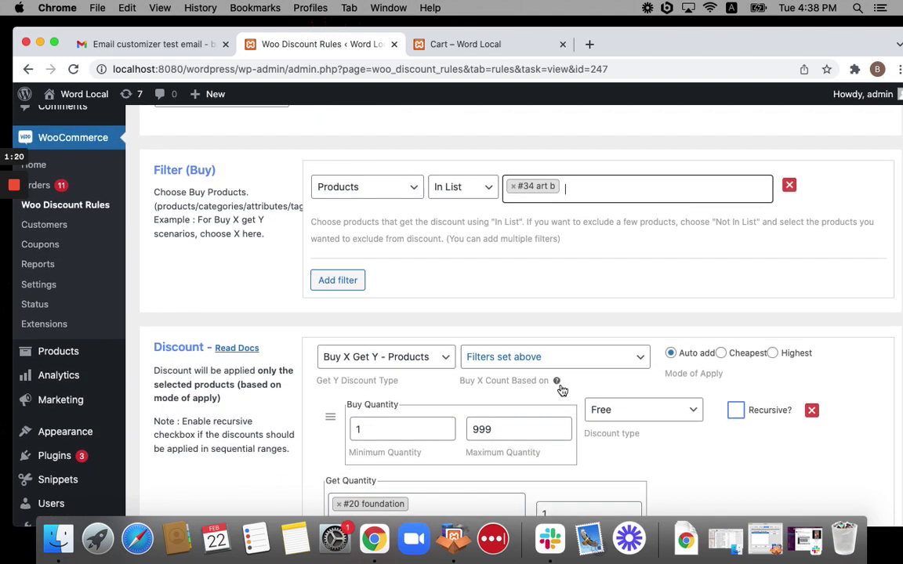
{"action": "scroll", "coordinate": [666, 235], "scroll_direction": "up", "scroll_amount": 3}
Save the rule and reload the storefront cart
{"action": "left_click", "coordinate": [752, 131]}
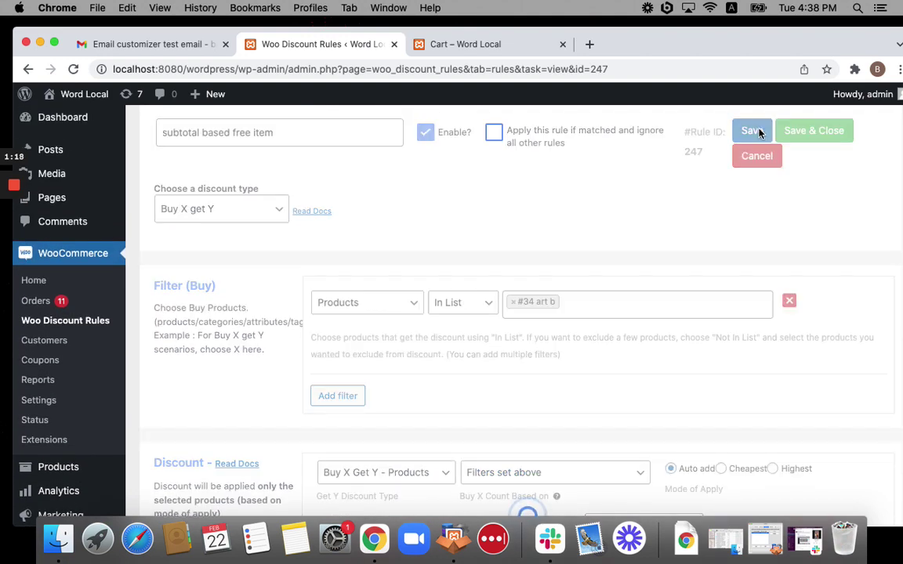
{"action": "left_click", "coordinate": [515, 48]}
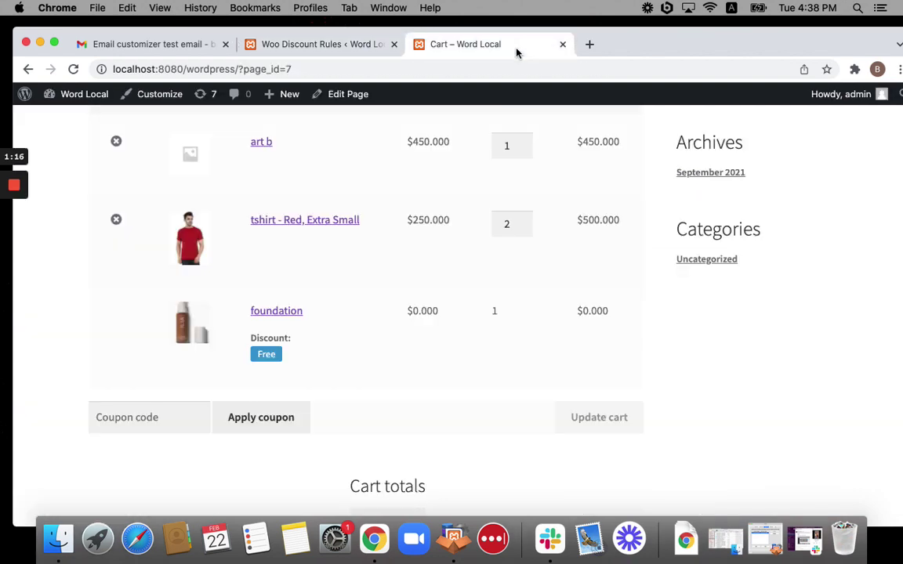
{"action": "left_click", "coordinate": [73, 70]}
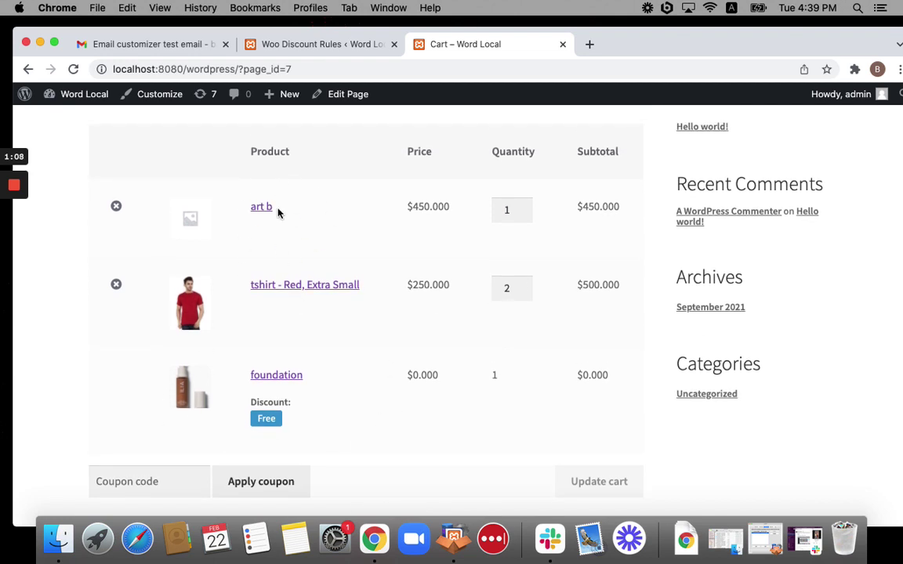
Remove art b by clearing its quantity, leaving two t-shirts at $500.000 without the free foundation
{"action": "left_click", "coordinate": [505, 217]}
{"action": "key", "text": "BackSpace"}
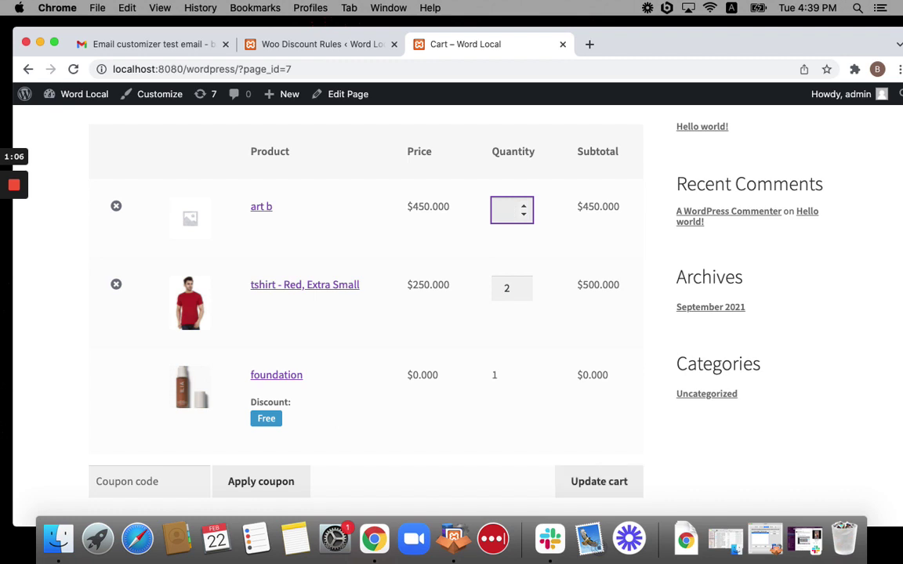
{"action": "key", "text": "Return"}
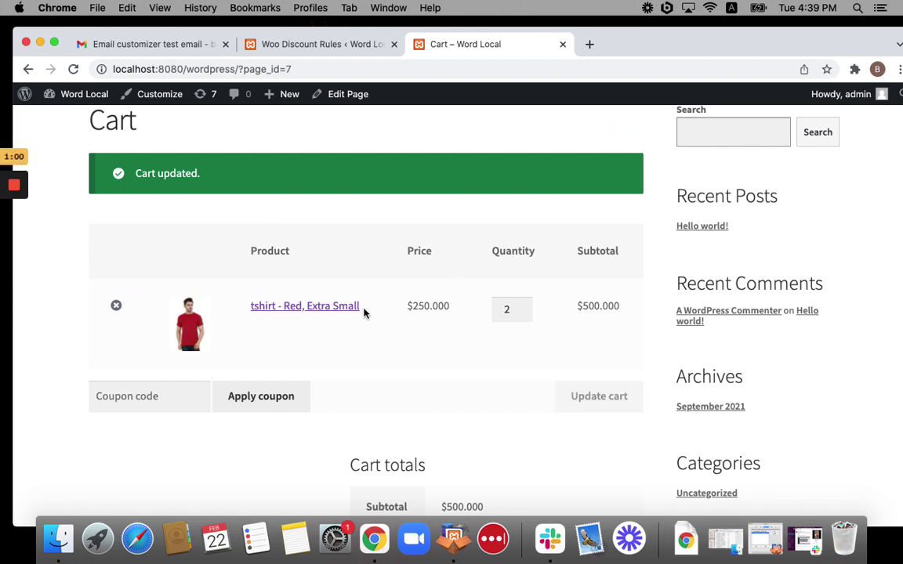
Replace the subtotal condition with a Coupons condition requiring BOGO, and save rule 247
{"action": "left_click", "coordinate": [298, 52]}
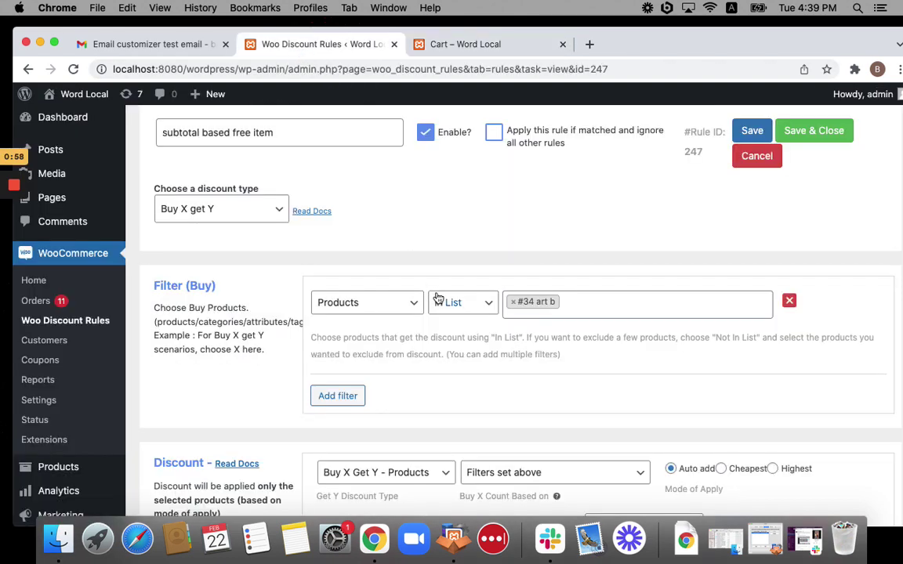
{"action": "scroll", "coordinate": [439, 299], "scroll_direction": "down", "scroll_amount": 3}
{"action": "scroll", "coordinate": [513, 309], "scroll_direction": "down", "scroll_amount": 10}
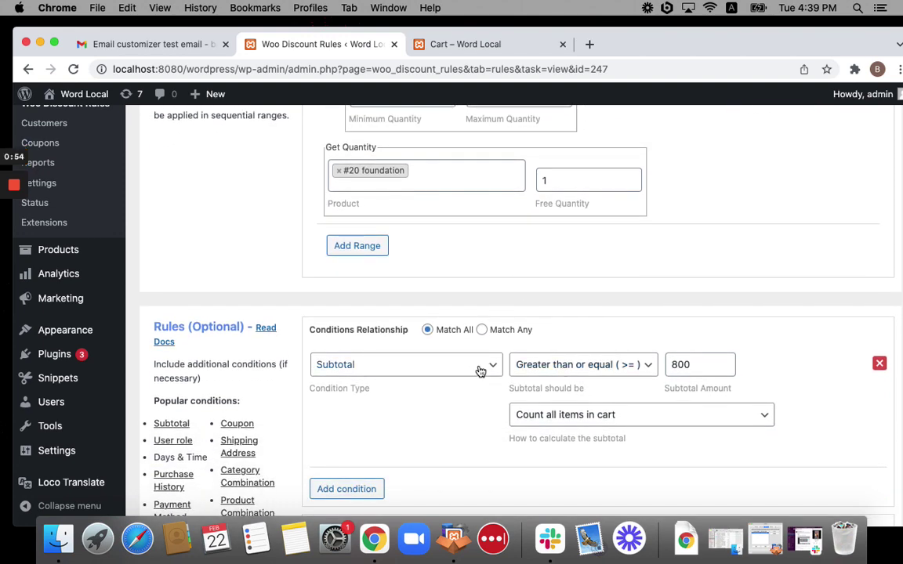
{"action": "left_click", "coordinate": [480, 370]}
{"action": "left_click", "coordinate": [470, 391]}
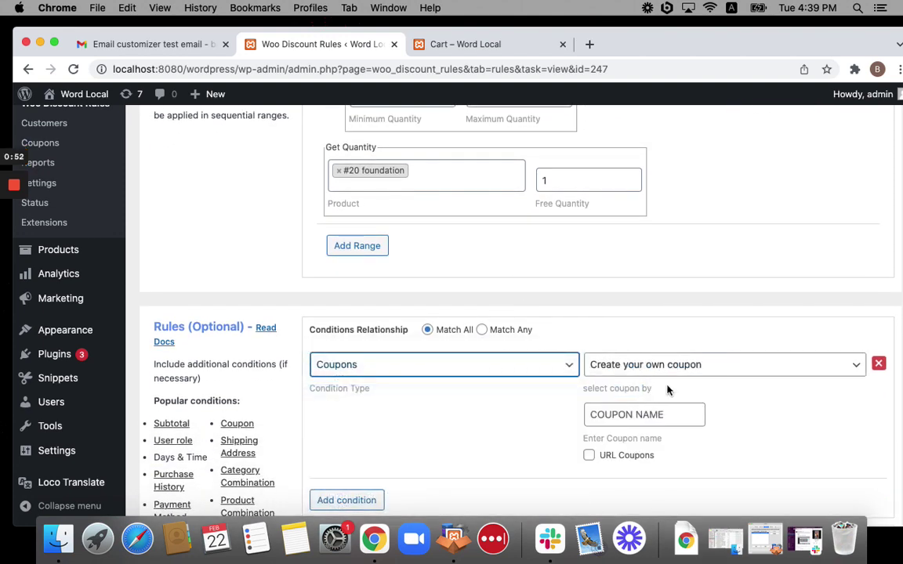
{"action": "left_click", "coordinate": [656, 416]}
{"action": "type", "text": "BOGO"}
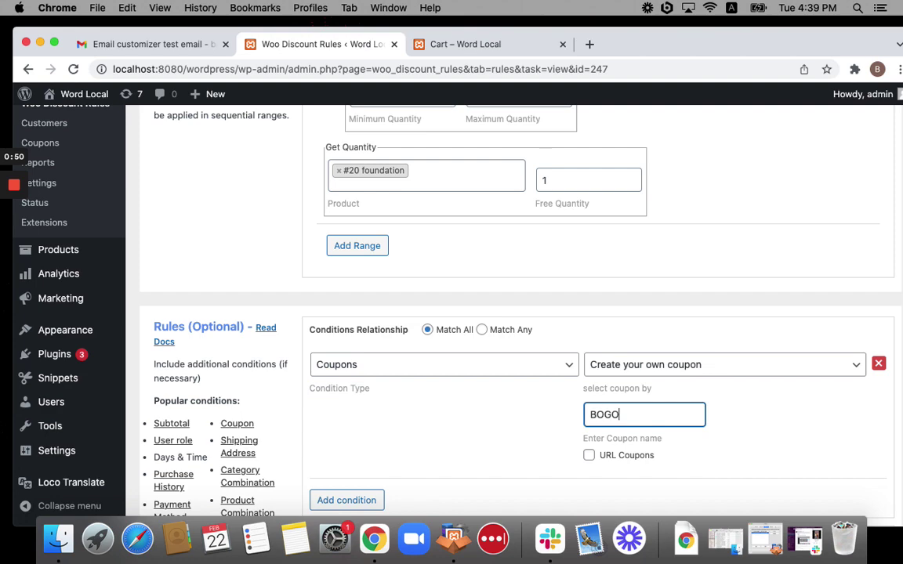
{"action": "scroll", "coordinate": [687, 360], "scroll_direction": "up", "scroll_amount": 15}
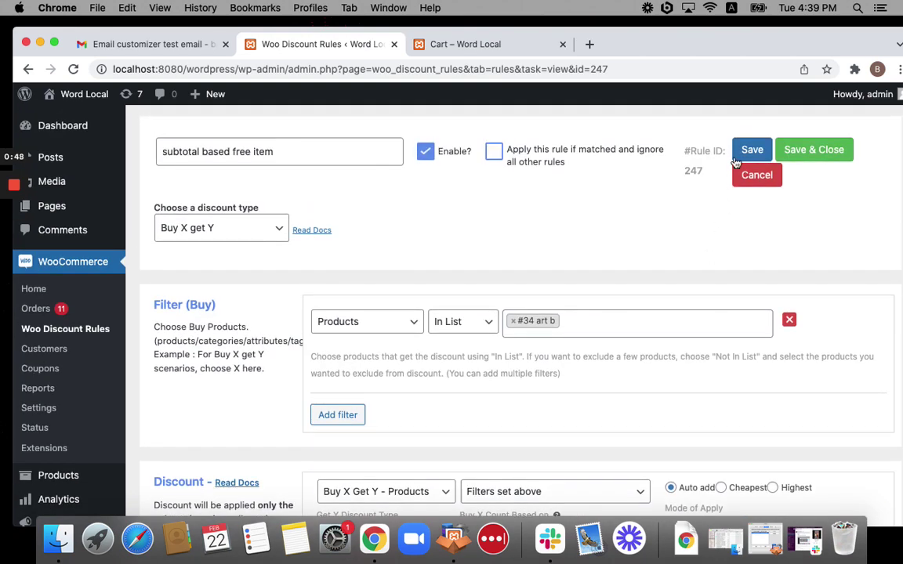
{"action": "left_click", "coordinate": [759, 154]}
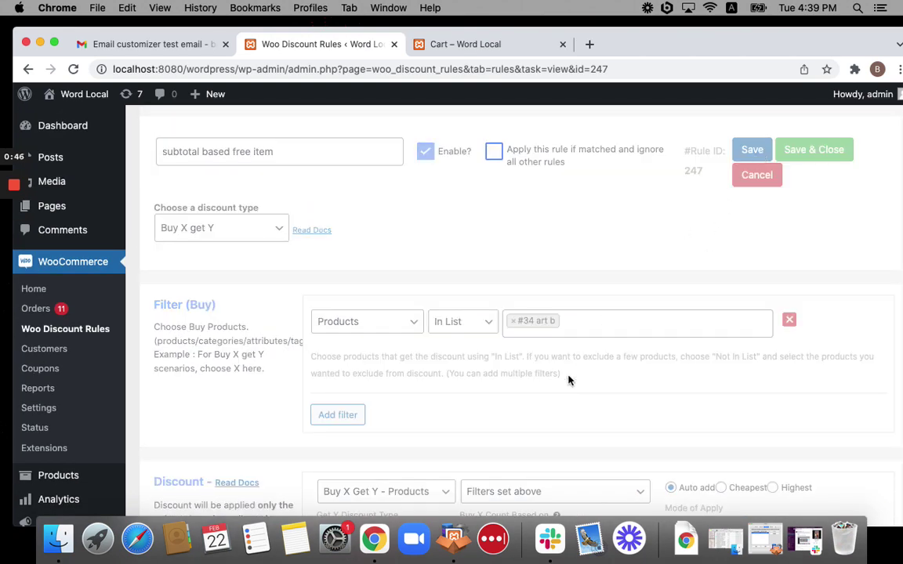
Clear the cart's coupon code field and resubmit the cart without a coupon
{"action": "left_click", "coordinate": [465, 45]}
{"action": "scroll", "coordinate": [383, 287], "scroll_direction": "down", "scroll_amount": 2}
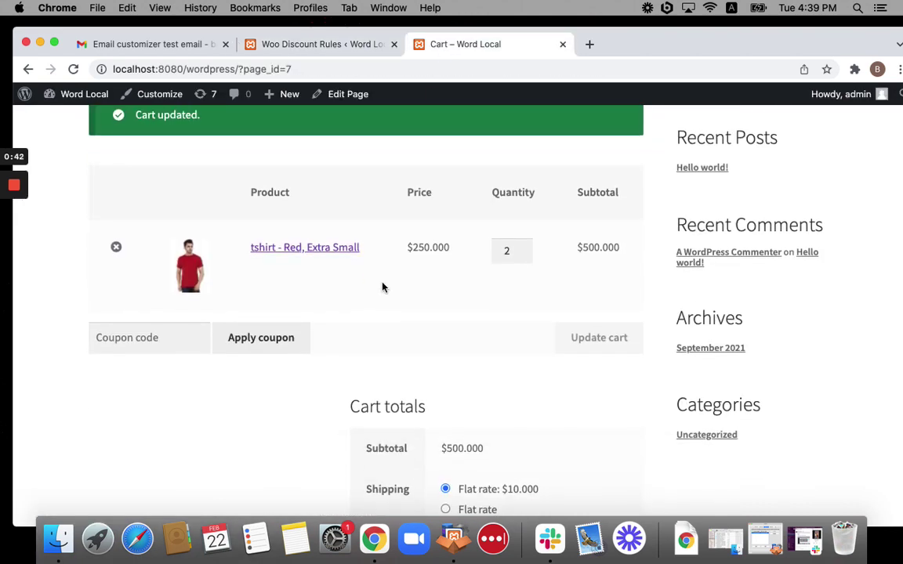
{"action": "scroll", "coordinate": [383, 287], "scroll_direction": "up", "scroll_amount": 3}
{"action": "scroll", "coordinate": [368, 285], "scroll_direction": "down", "scroll_amount": 5}
{"action": "left_click", "coordinate": [195, 226]}
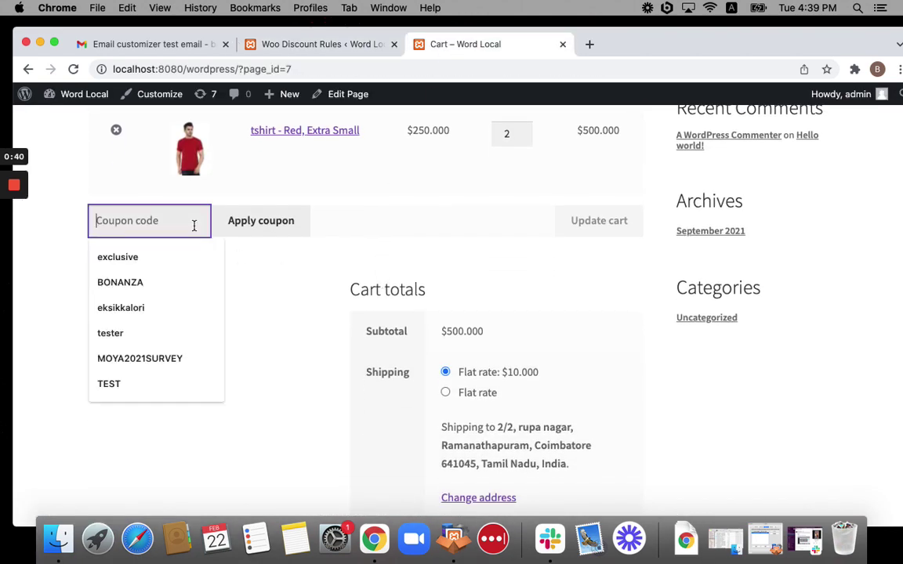
{"action": "type", "text": "BOG"}
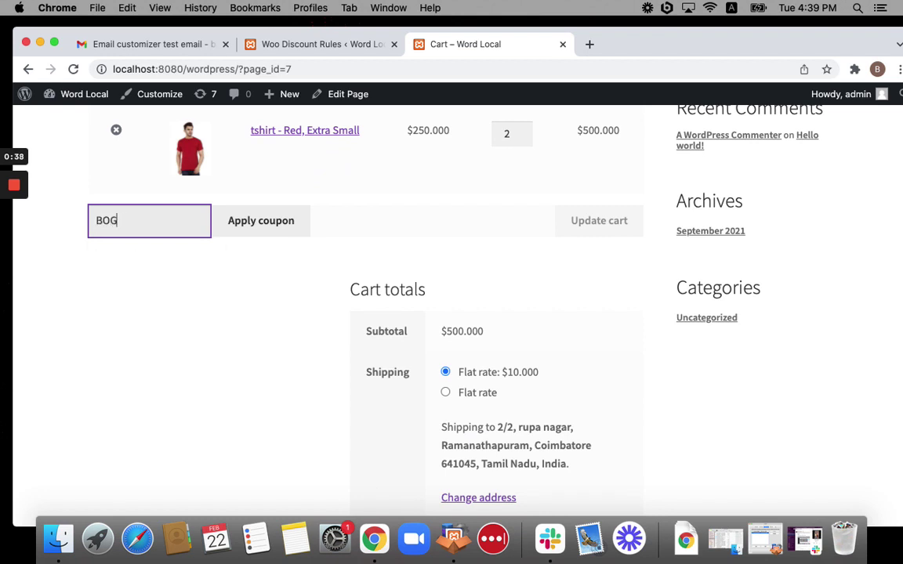
{"action": "type", "text": "O"}
{"action": "key", "text": "BackSpace"}
{"action": "key", "text": "BackSpace"}
{"action": "key", "text": "BackSpace"}
{"action": "key", "text": "BackSpace"}
{"action": "key", "text": "Return"}
Add art b from the shop and view the cart: 3 items totalling $950.000
{"action": "scroll", "coordinate": [439, 231], "scroll_direction": "up", "scroll_amount": 3}
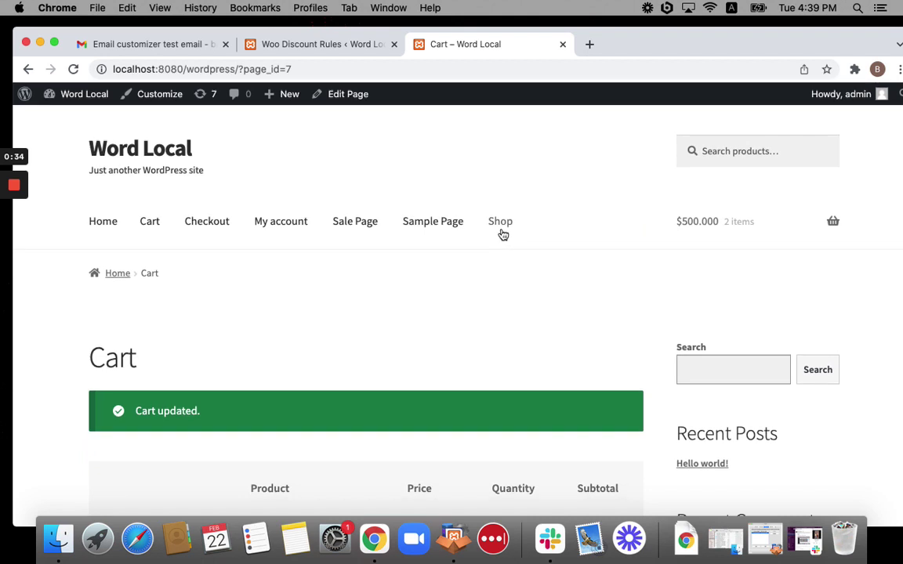
{"action": "left_click", "coordinate": [502, 233]}
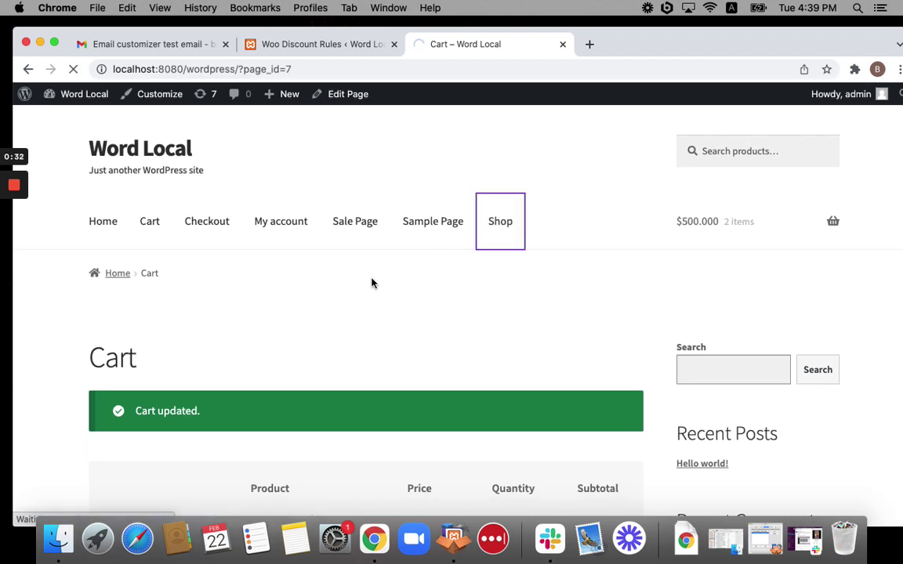
{"action": "scroll", "coordinate": [372, 284], "scroll_direction": "down", "scroll_amount": 5}
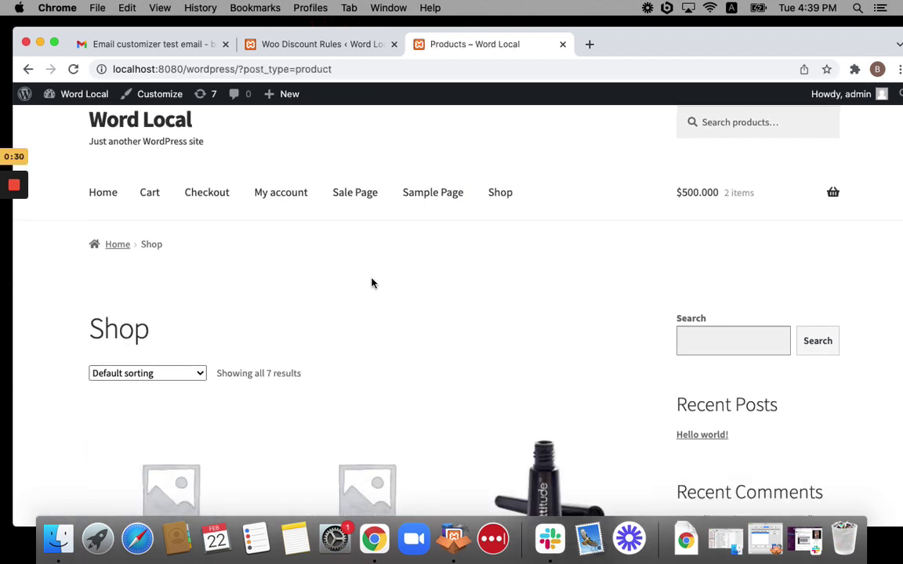
{"action": "left_click", "coordinate": [382, 323]}
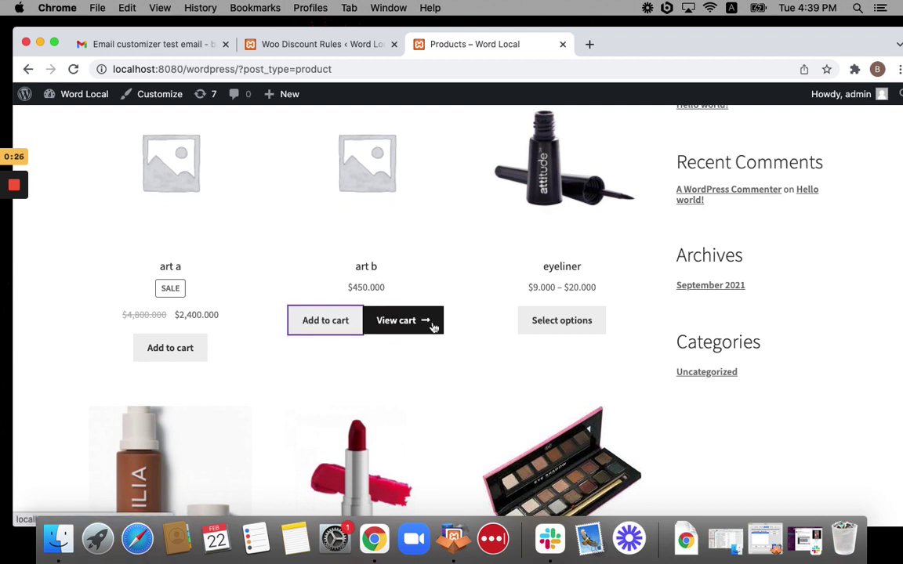
{"action": "left_click", "coordinate": [431, 324]}
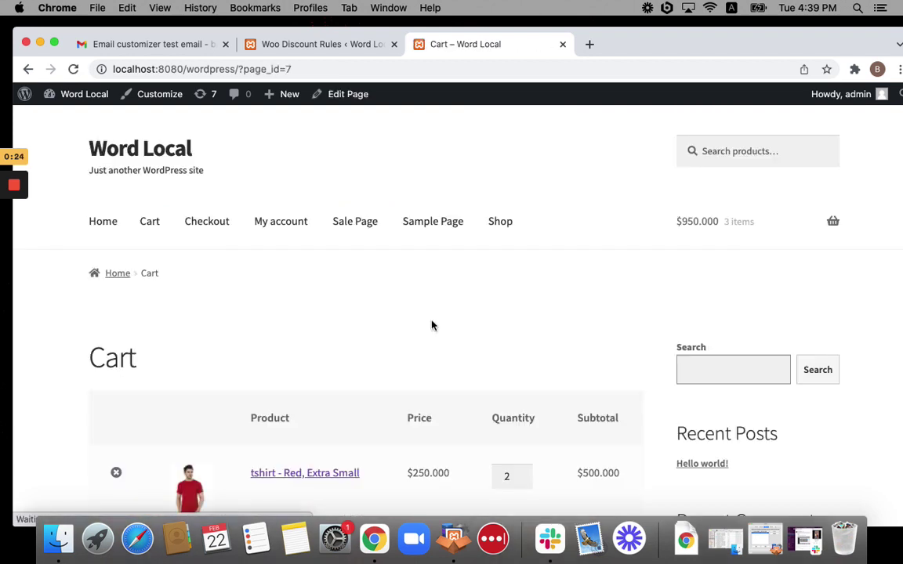
Apply coupon BOGO, which adds a free foundation at $0.000 for a $960.000 total
{"action": "scroll", "coordinate": [452, 367], "scroll_direction": "down", "scroll_amount": 5}
{"action": "left_click", "coordinate": [189, 351]}
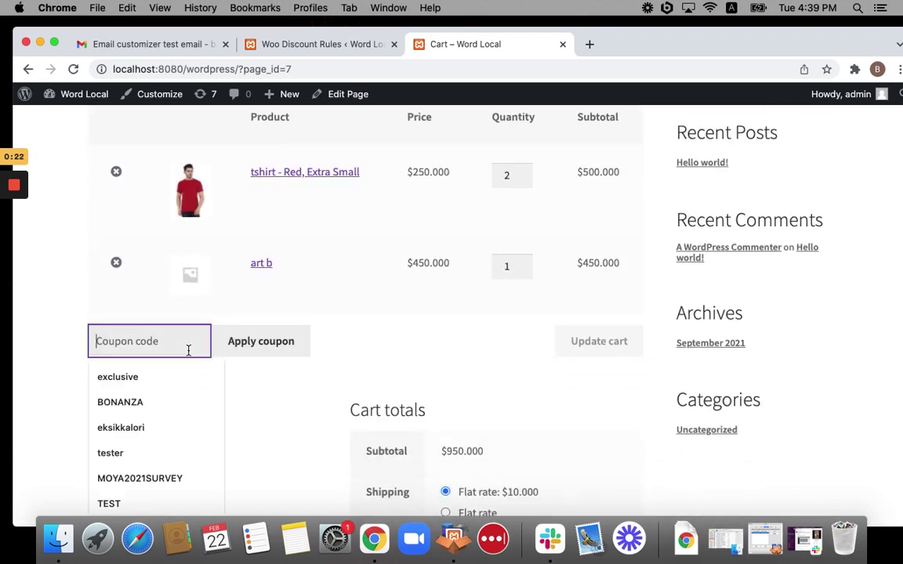
{"action": "type", "text": "BOGO"}
{"action": "key", "text": "Return"}
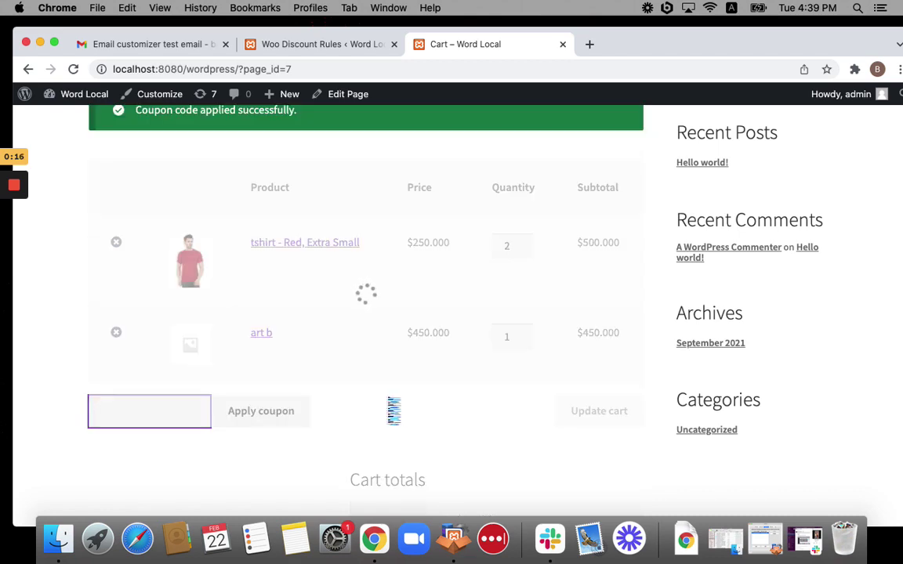
{"action": "scroll", "coordinate": [388, 406], "scroll_direction": "down", "scroll_amount": 3}
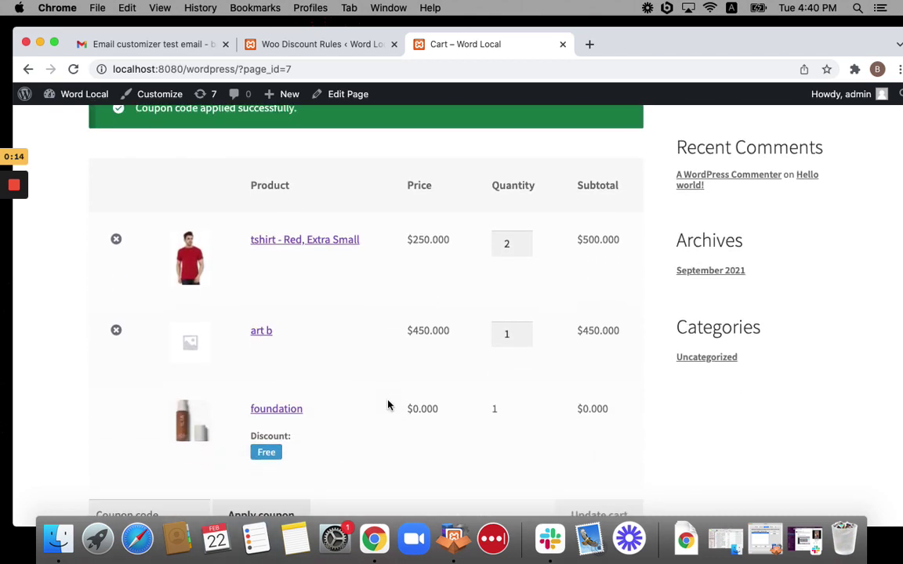
{"action": "scroll", "coordinate": [361, 437], "scroll_direction": "down", "scroll_amount": 2}
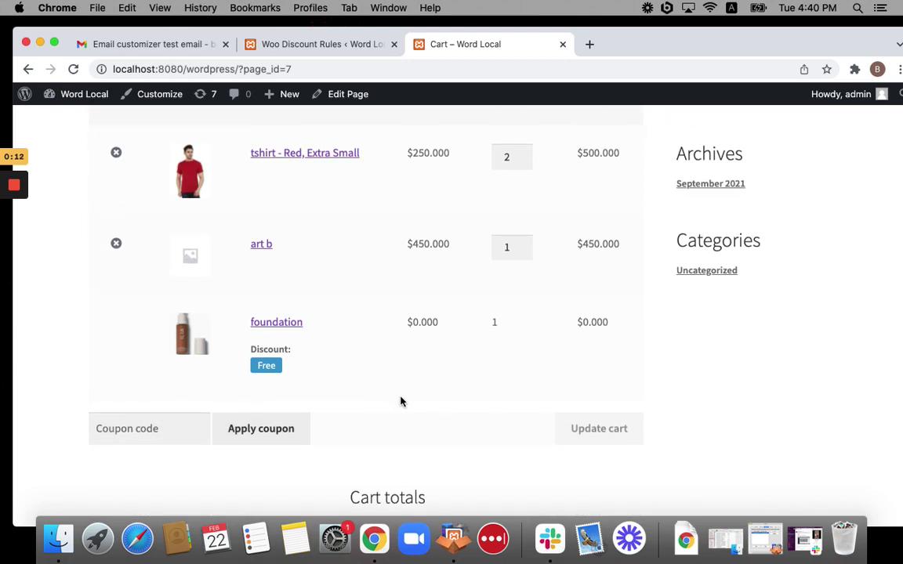
{"action": "scroll", "coordinate": [400, 402], "scroll_direction": "down", "scroll_amount": 7}
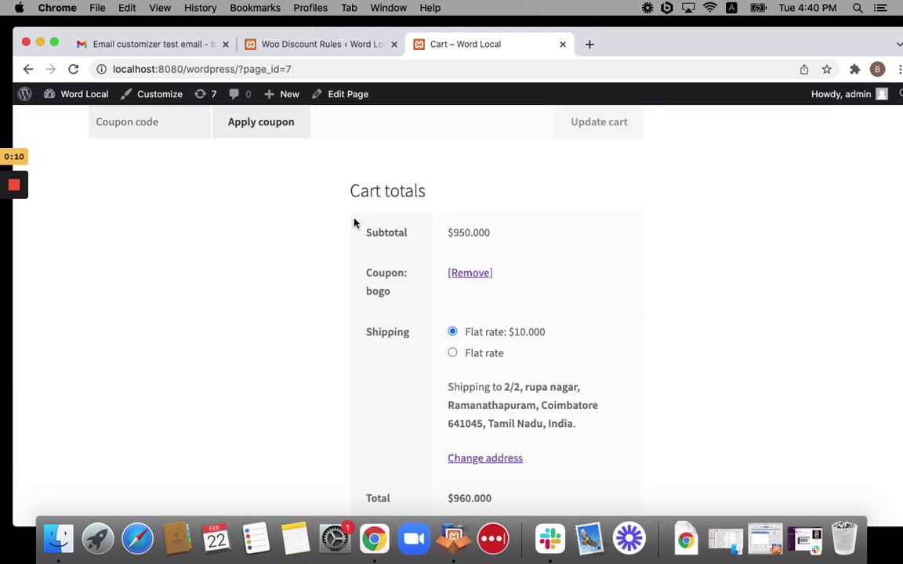
{"action": "scroll", "coordinate": [432, 294], "scroll_direction": "down", "scroll_amount": 3}
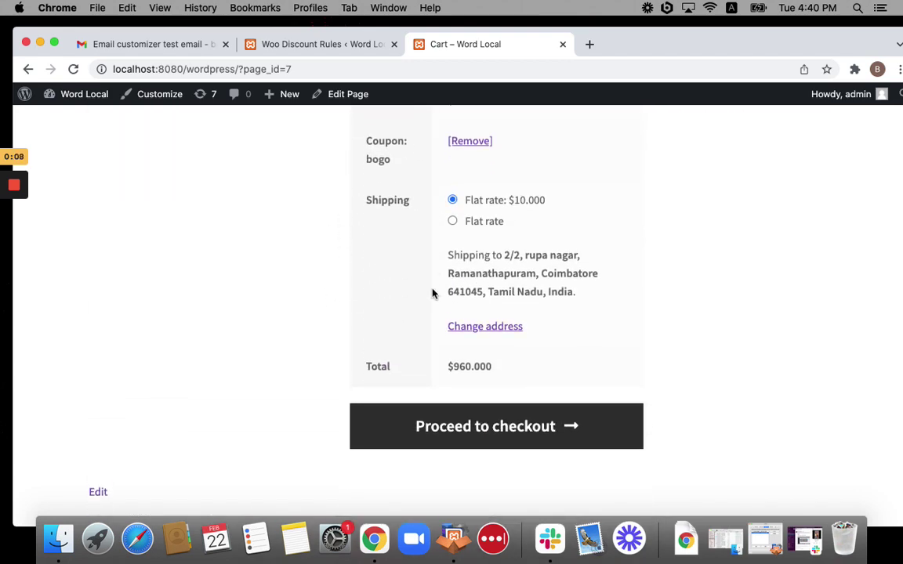
{"action": "scroll", "coordinate": [432, 293], "scroll_direction": "up", "scroll_amount": 10}
{"action": "scroll", "coordinate": [432, 294], "scroll_direction": "down", "scroll_amount": 2}
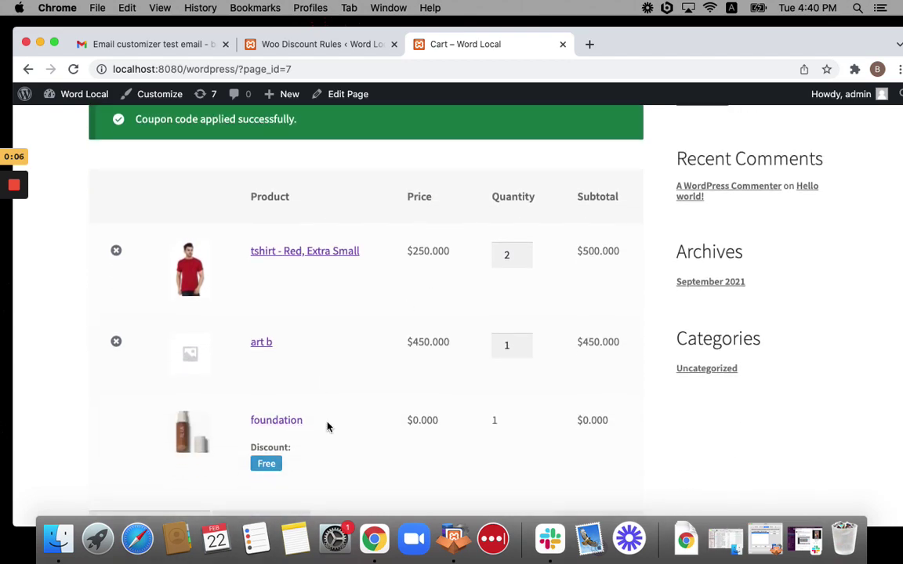